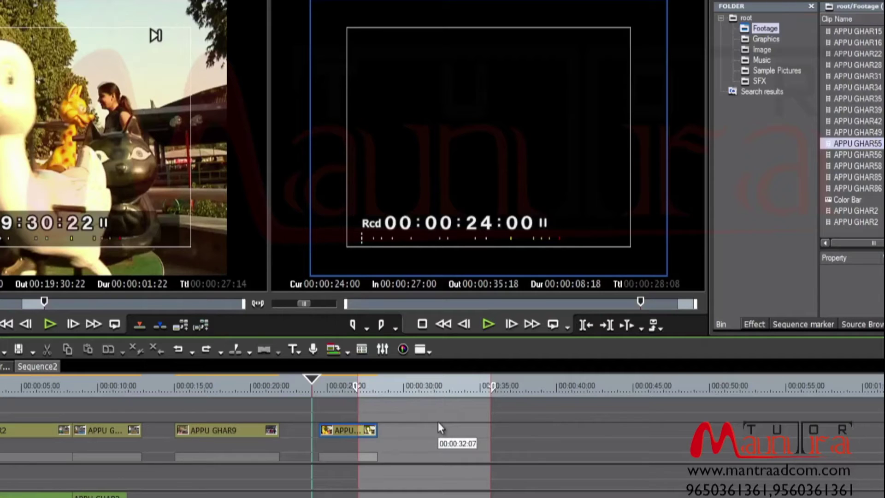
Bring up the ruler's In/Out commands twice without choosing one, then show the Marker menu
right_click(439, 390)
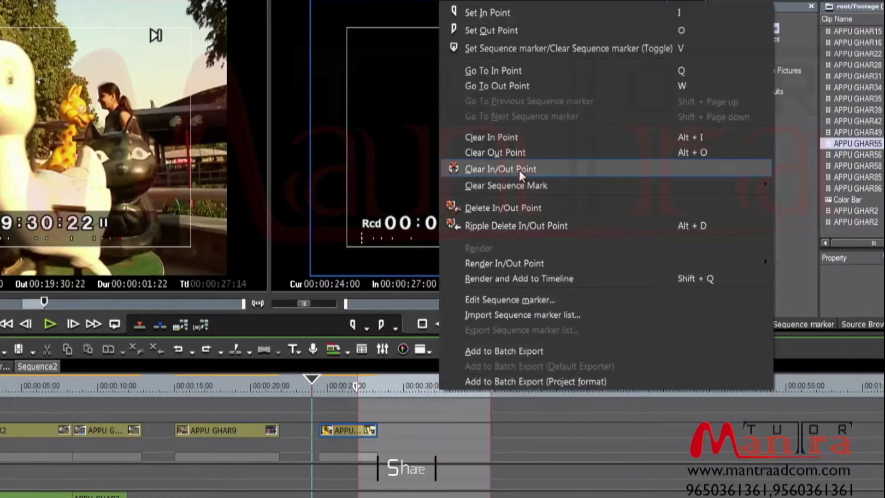
left_click(449, 452)
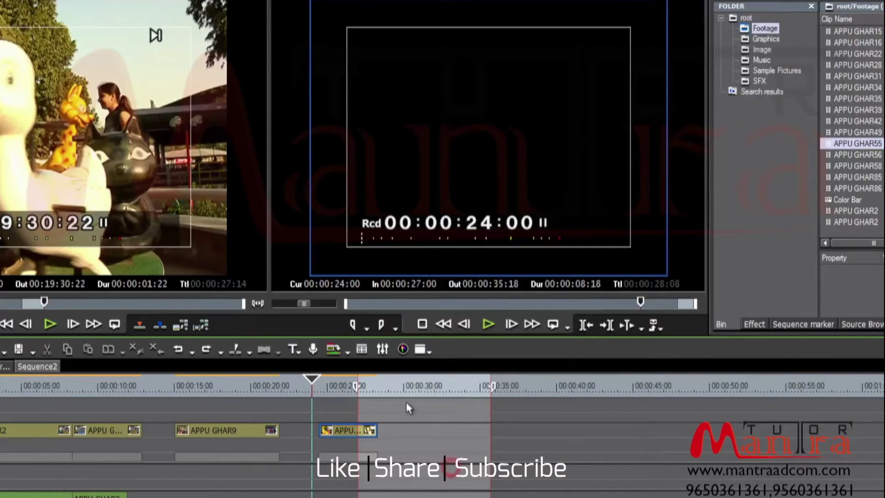
right_click(447, 389)
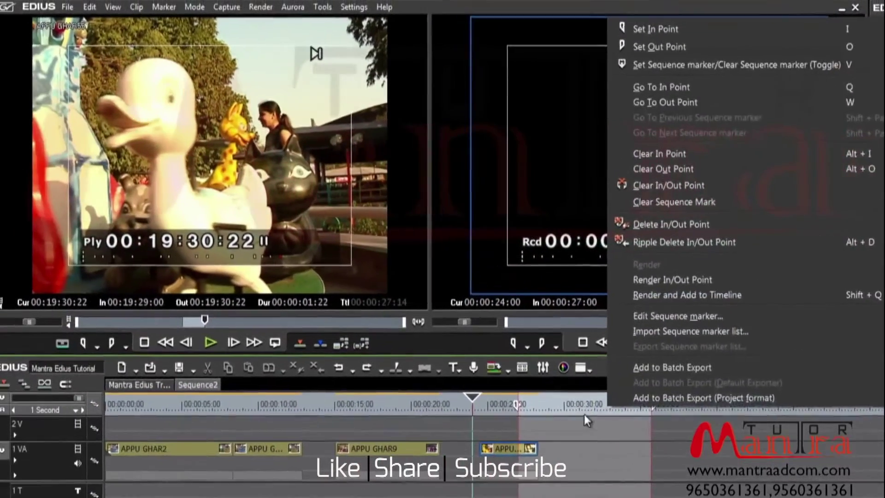
left_click(433, 389)
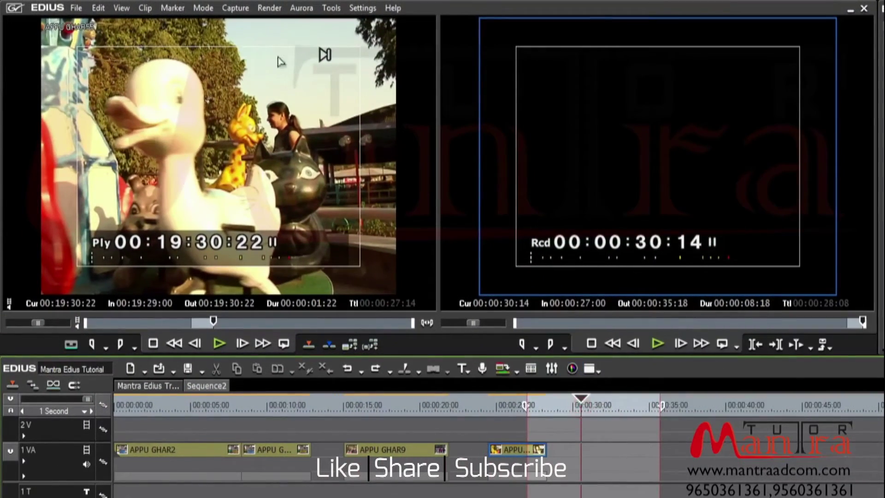
left_click(174, 8)
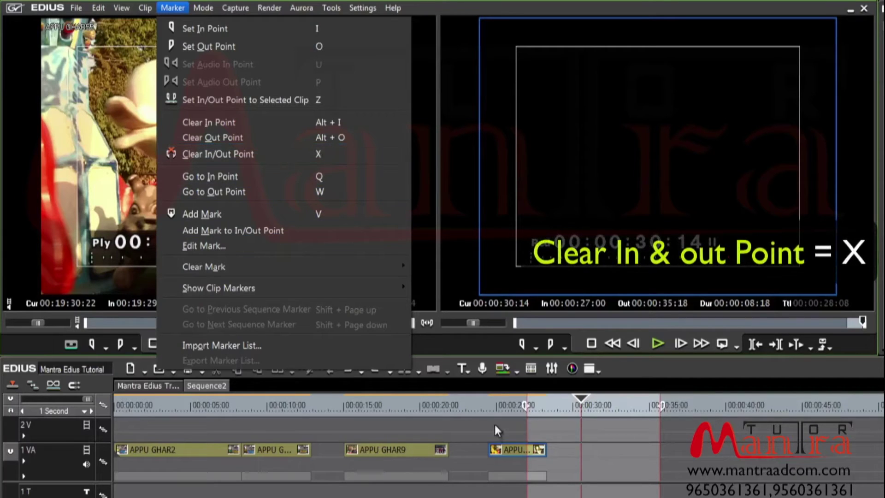
Clear Sequence2's In/Out range (00:00:27:00–00:00:35:18) with X and focus the source Player
left_click(474, 419)
key("x")
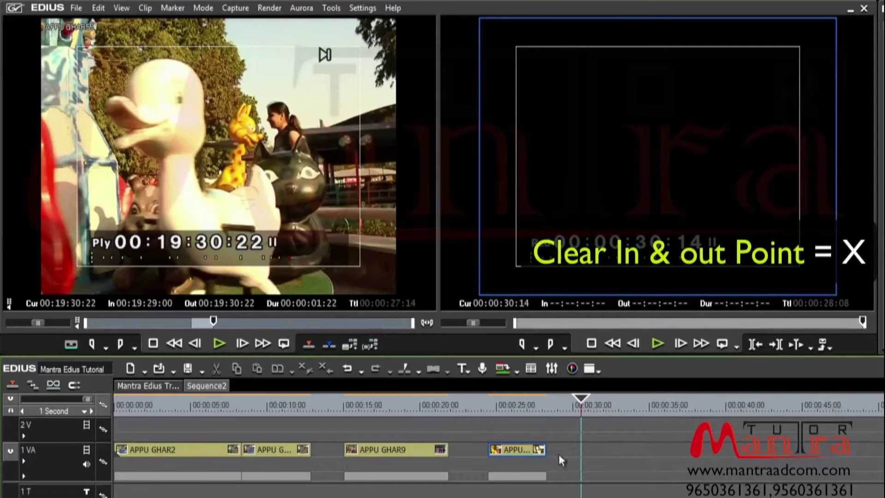
left_click(303, 321)
Clear the Player clip's In/Out, rewind it to 00:19:20:04, and scrub the sequence back
key("x")
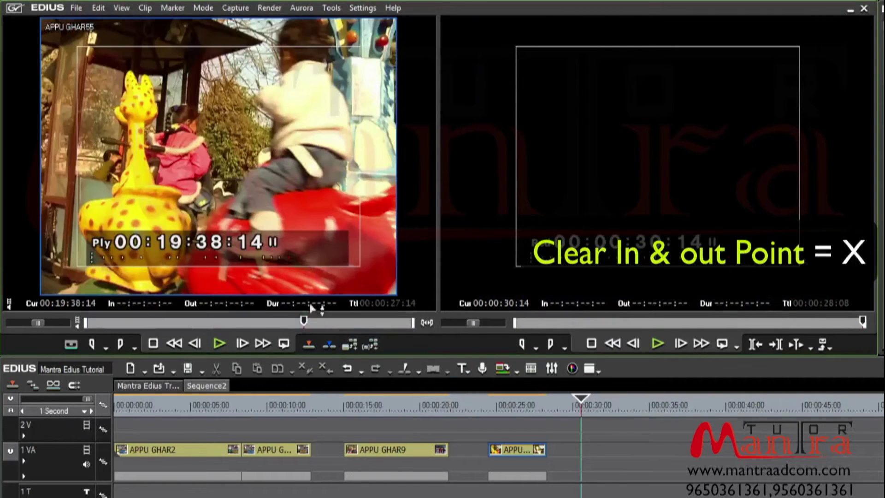
left_click_drag(167, 325, 87, 322)
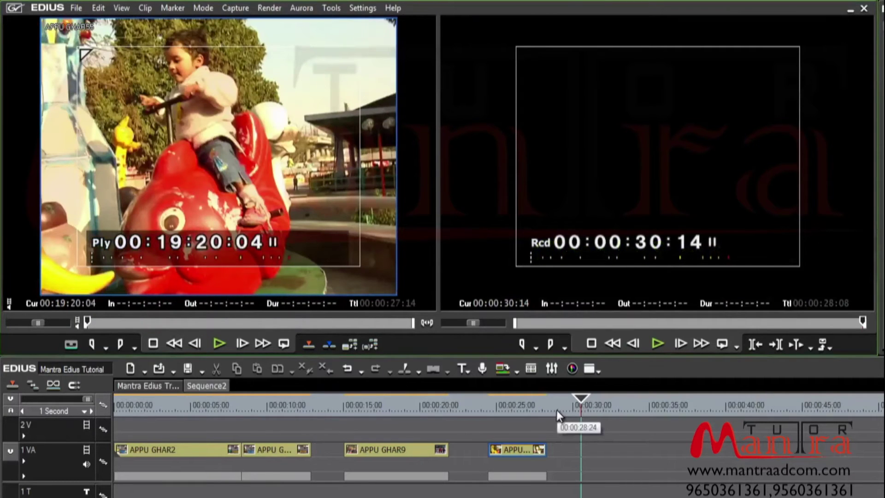
left_click_drag(557, 412, 520, 449)
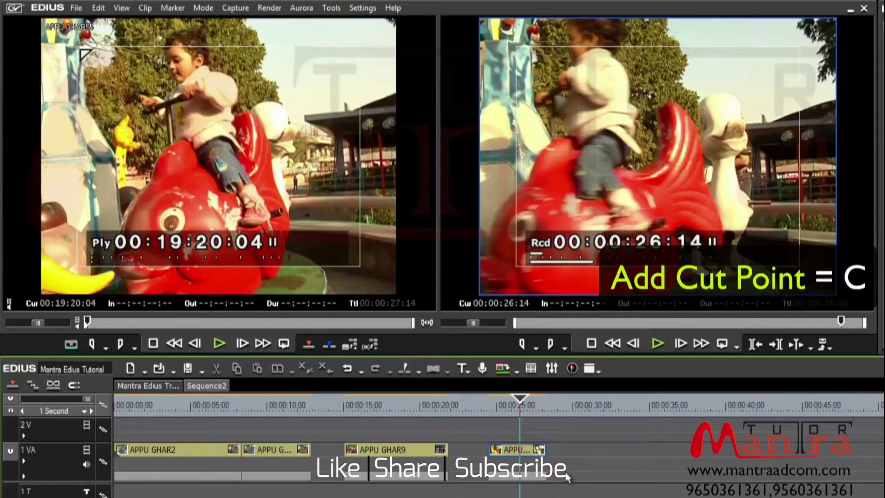
Cut the last APPU clip on 1VA at 00:00:25:23 and review frames around the split
left_click(510, 405)
key("c")
left_click_drag(514, 403, 523, 405)
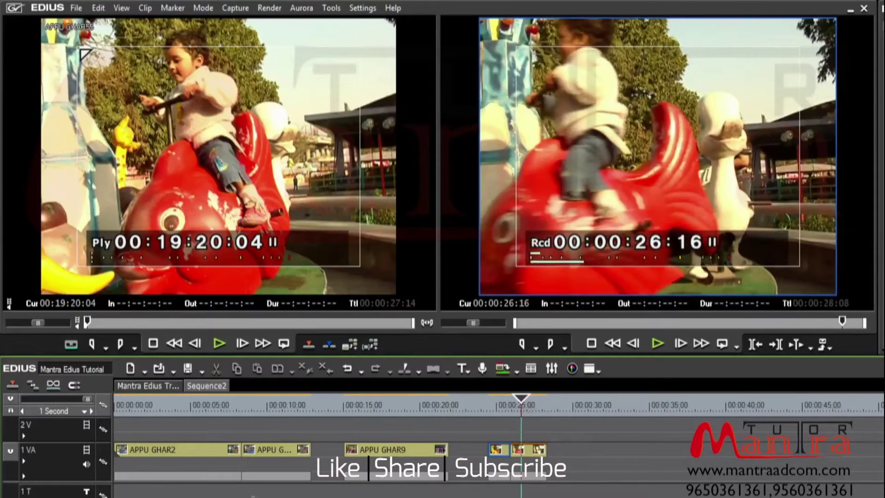
left_click_drag(387, 403, 884, 403)
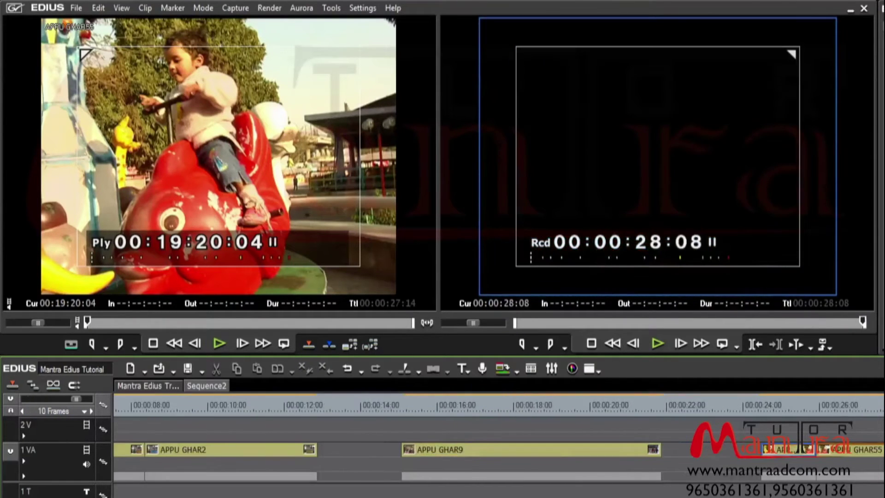
scroll(572, 489, "down", 6)
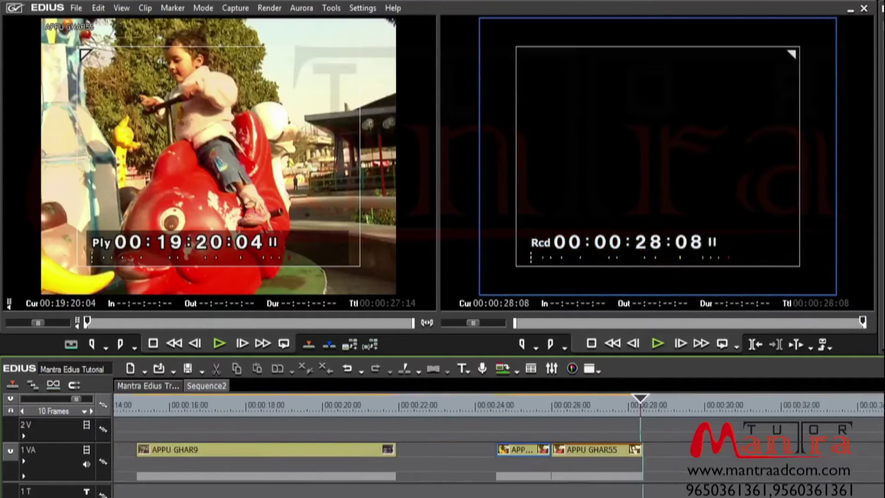
mouse_move(441, 405)
left_mouse_down()
mouse_move(470, 412)
mouse_move(452, 414)
left_mouse_up()
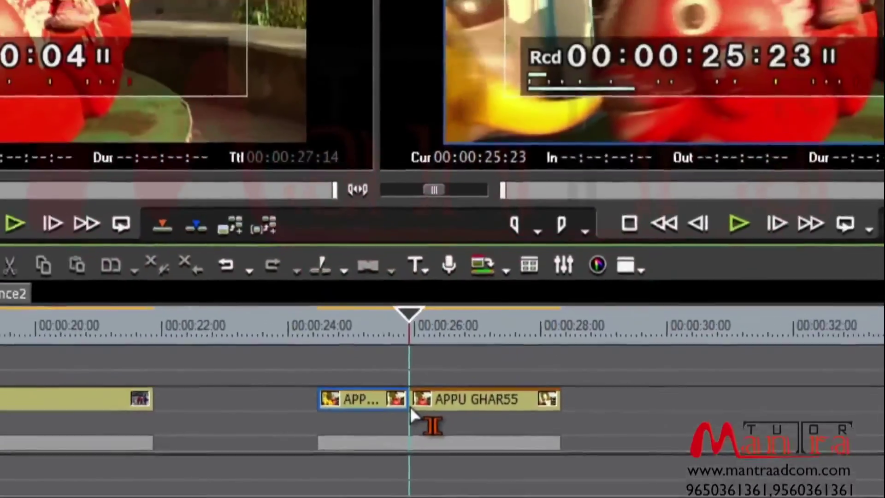
Trim both edges of APPU GHAR55 so it runs from about 00:00:24:03 to 00:00:25:23
left_click(359, 355)
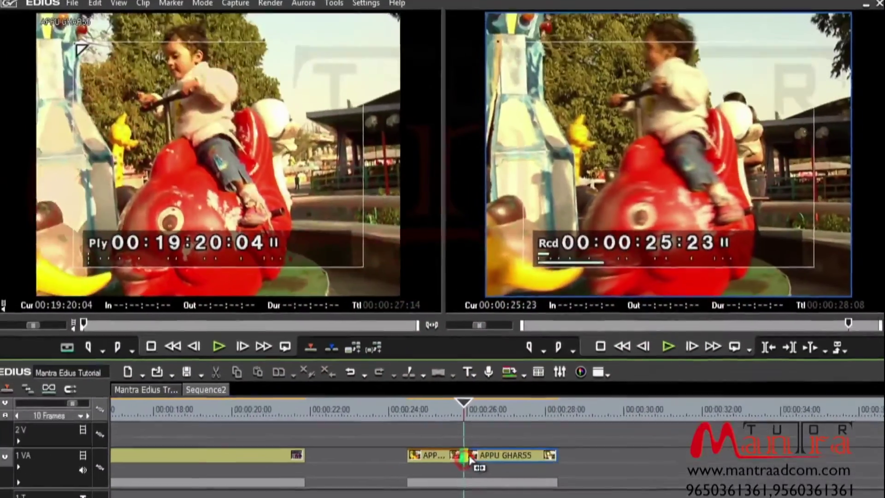
left_click_drag(556, 455, 632, 461)
left_click_drag(480, 458, 566, 461)
left_click_drag(717, 461, 719, 461)
left_click_drag(568, 461, 536, 460)
mouse_move(457, 457)
left_mouse_down()
mouse_move(485, 458)
mouse_move(464, 460)
left_mouse_up()
mouse_move(411, 457)
left_mouse_down()
mouse_move(336, 462)
mouse_move(395, 463)
left_mouse_up()
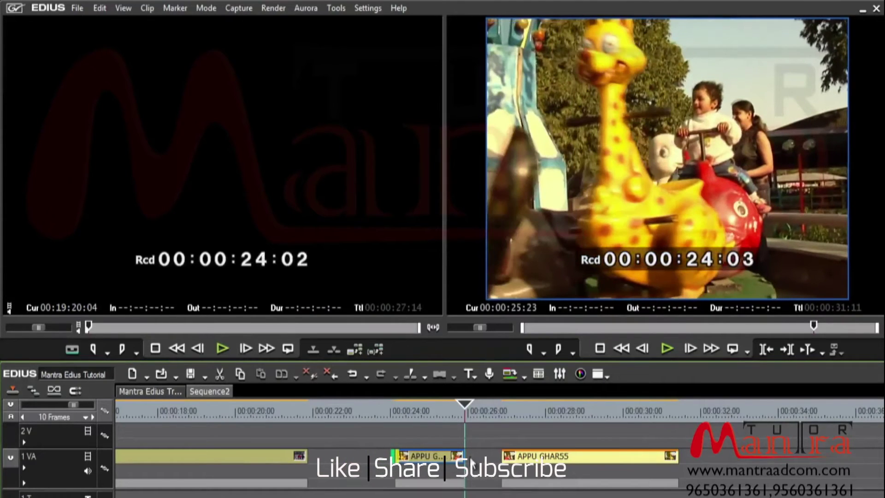
Trim APPU GHAR55's start 19 frames later, slide it earlier shortening its end, and park at 00:00:24:08
left_click_drag(505, 463, 556, 458)
left_click(578, 458)
left_click_drag(636, 463, 605, 463)
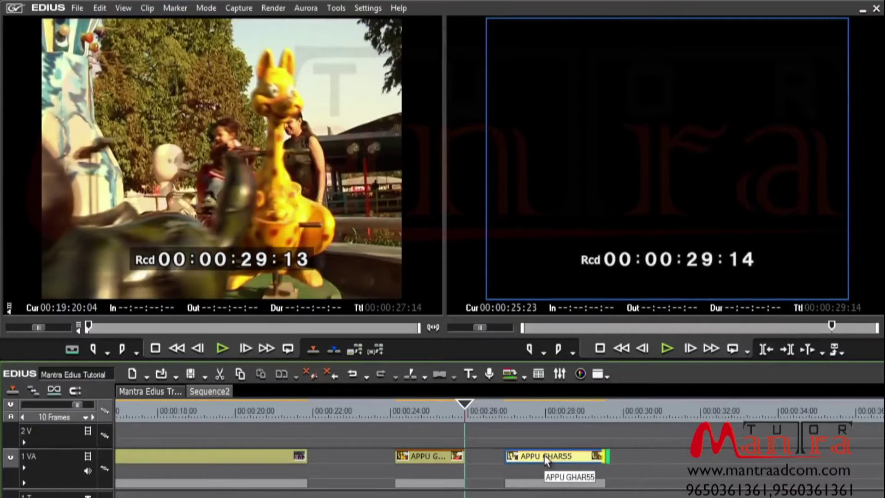
left_click_drag(480, 413, 458, 481)
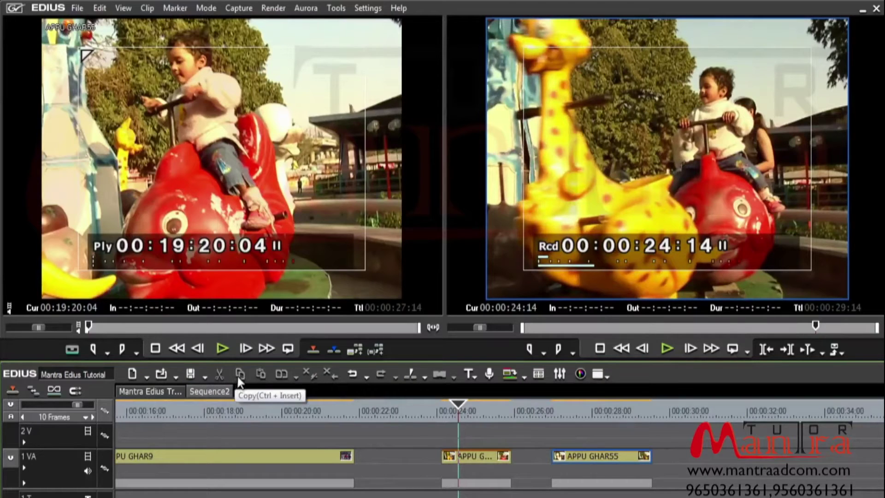
Drag the short APPU clip on 1VA slightly earlier, keeping it under 00:00:24:14
left_click(475, 456)
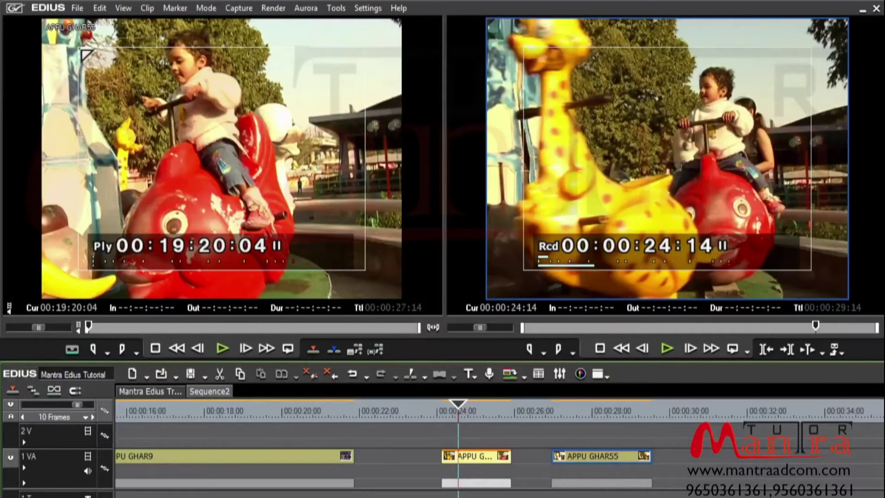
mouse_move(466, 459)
left_mouse_down()
mouse_move(466, 442)
mouse_move(634, 441)
mouse_move(801, 460)
mouse_move(713, 460)
mouse_move(851, 459)
mouse_move(628, 447)
mouse_move(451, 459)
mouse_move(465, 457)
left_mouse_up()
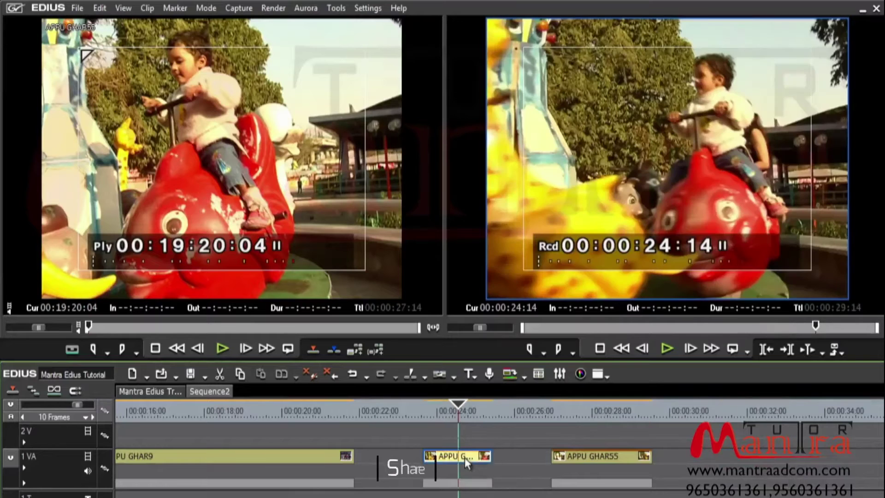
left_click(457, 457)
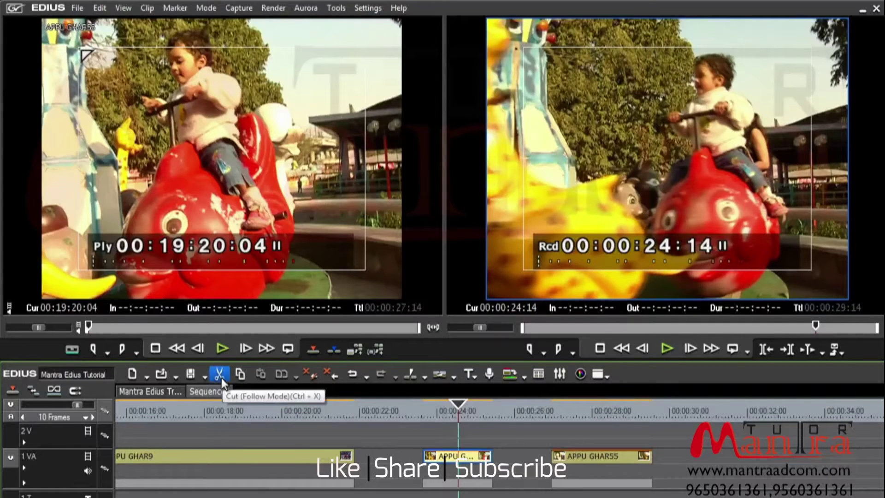
Cut the short APPU clip with Edit > Cut and move the cursor to 00:00:31:24
left_click(101, 8)
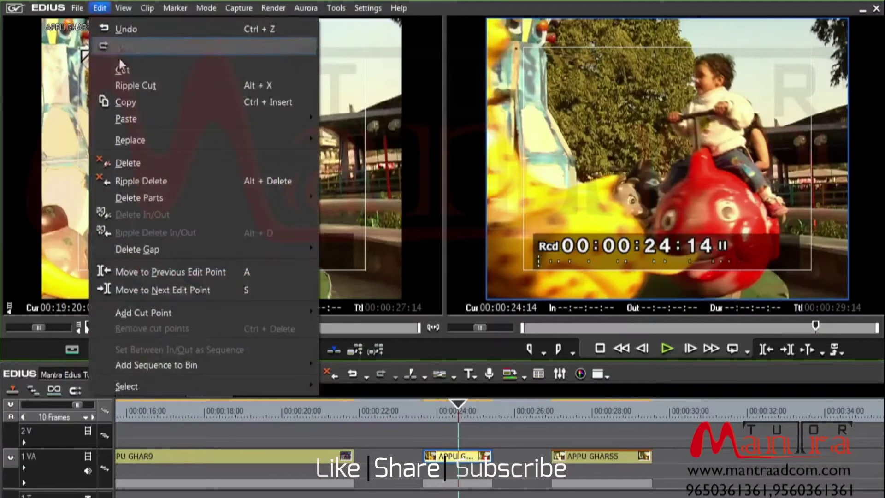
left_click(206, 73)
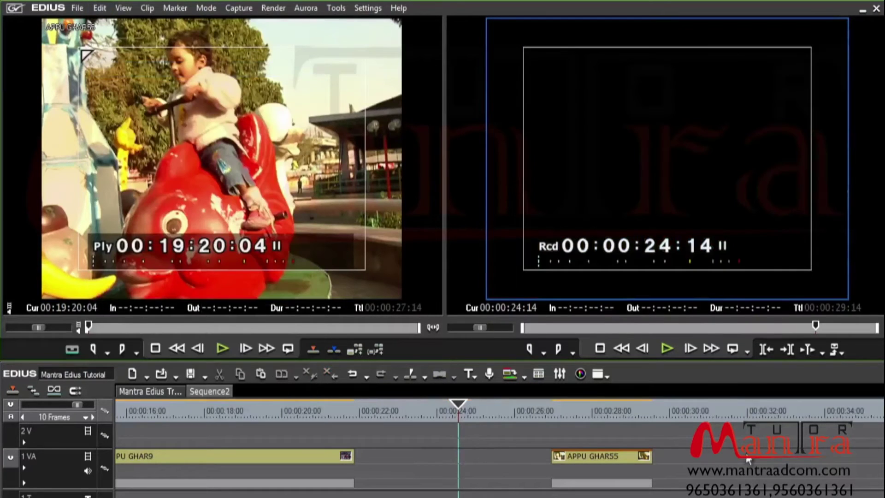
left_click_drag(690, 413, 746, 417)
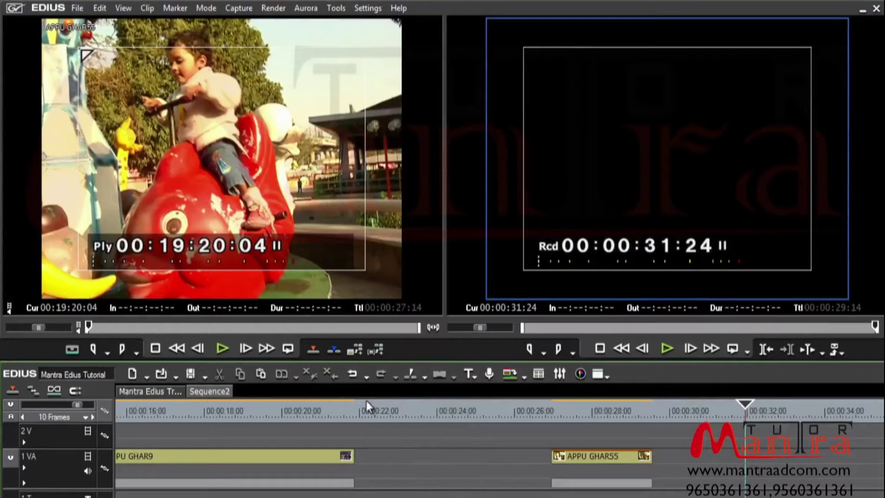
Paste the short APPU clip at 00:00:31:24, extending Sequence2 to 00:00:33:19
left_click(264, 375)
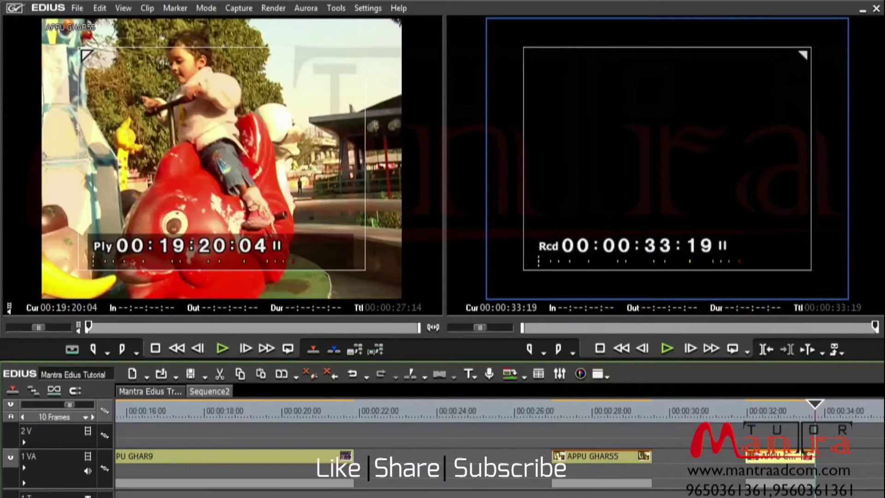
Move the pasted clip back before APPU GHAR55 and shift APPU GHAR9 with its two following clips later
key("ctrl+0")
scroll(500, 451, "right", 5)
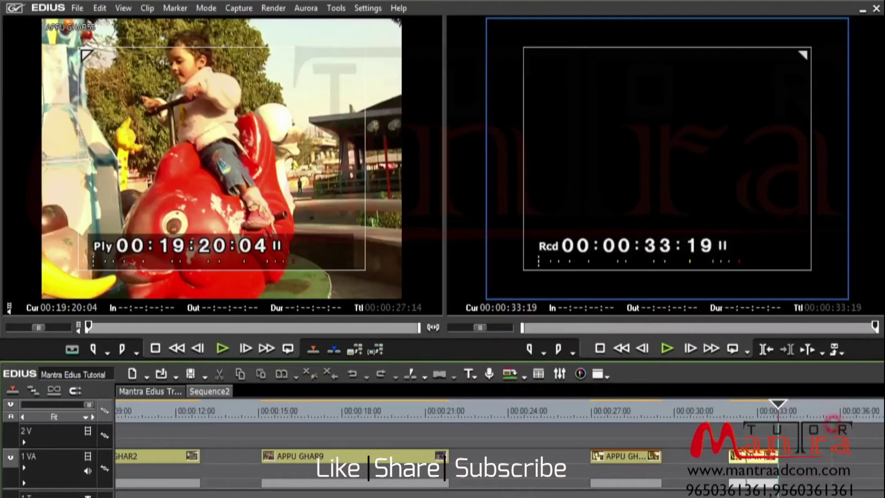
left_click_drag(758, 459, 528, 467)
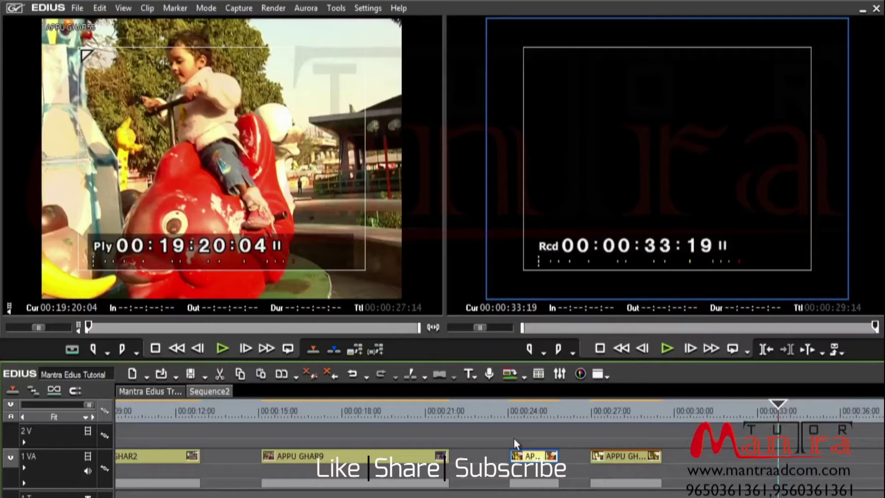
left_click_drag(375, 431, 646, 481)
left_click_drag(331, 457, 451, 429)
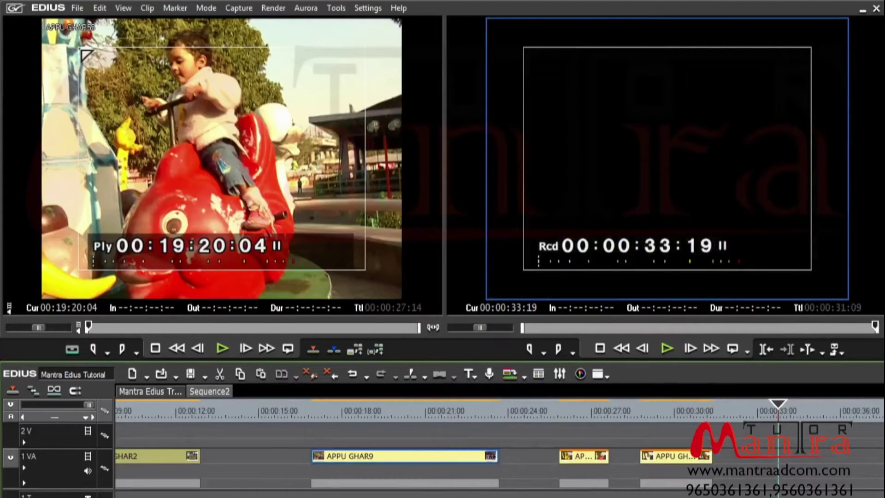
Slide the short clip after APPU GHAR9 earlier and move APPU GHAR55 later
left_click(450, 433)
left_click(437, 456)
left_click(443, 433)
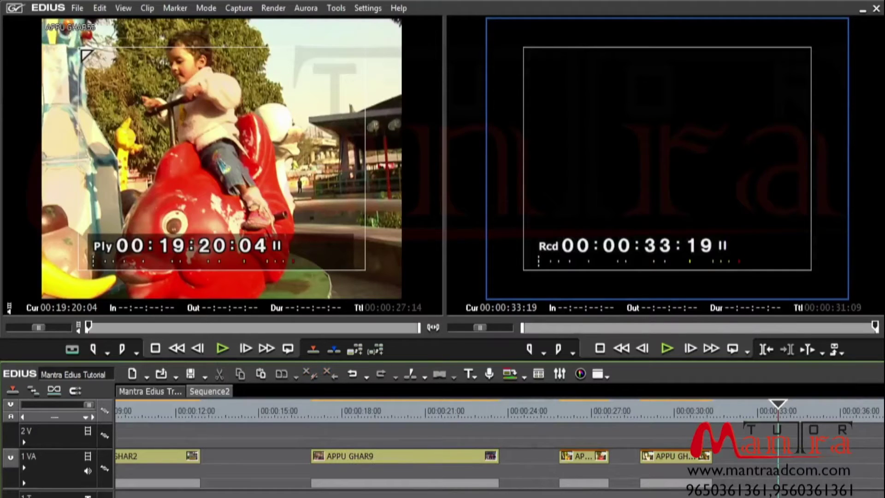
left_click(415, 460)
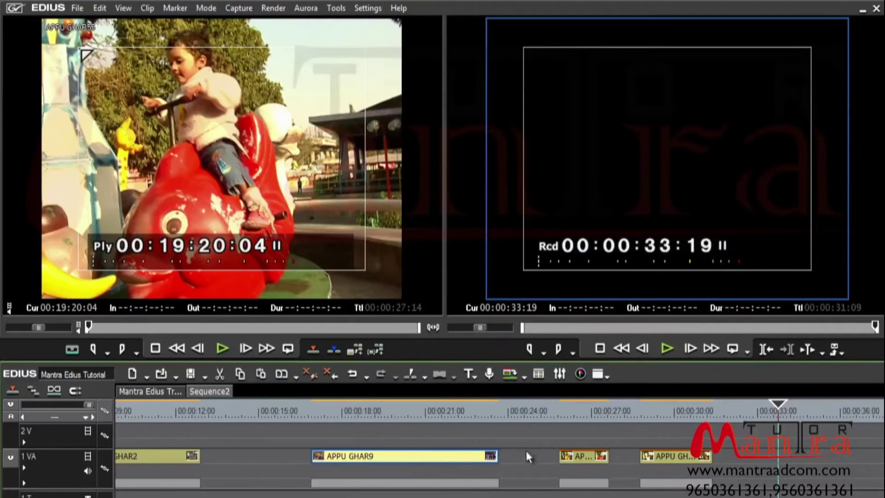
left_click_drag(583, 457, 565, 456)
left_click(671, 457)
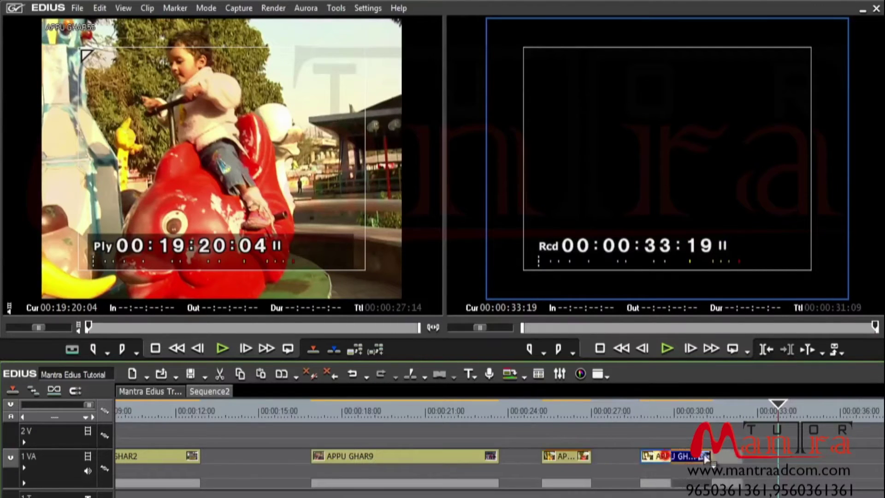
left_click_drag(682, 459, 692, 458)
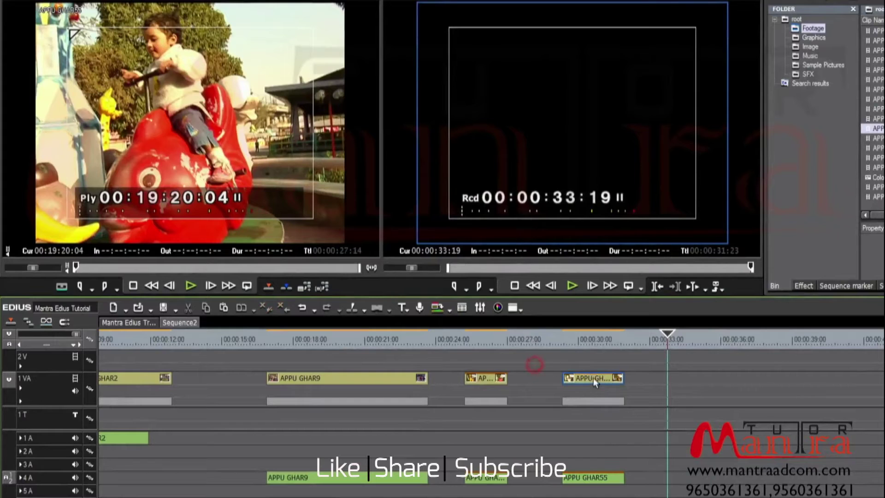
Slide the middle short APPU clip later to about 00:00:27:00, just before APPU GHAR55
left_click(485, 382)
left_click(378, 380)
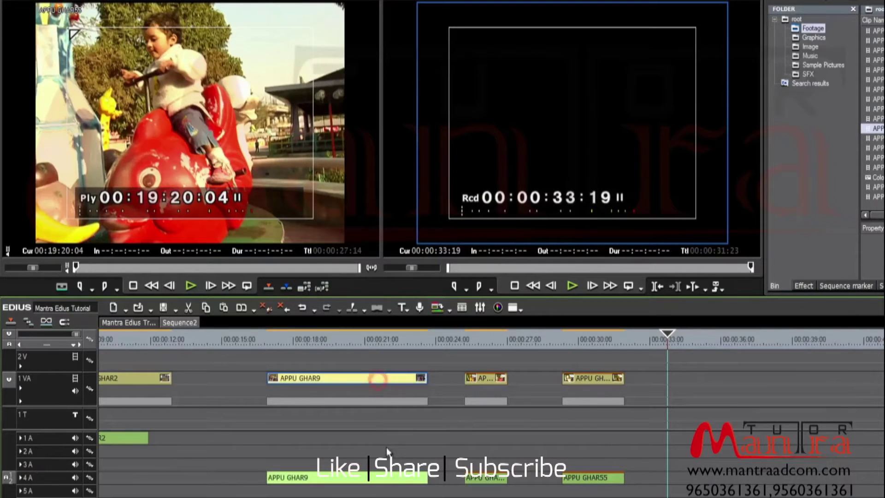
left_click_drag(492, 382, 528, 382)
left_click(358, 387)
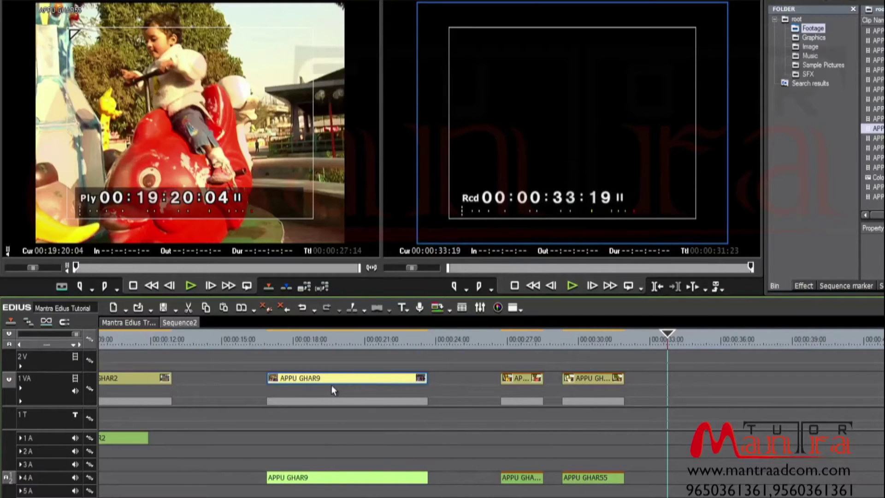
Ungroup APPU GHAR9's video and audio, then switch group/link mode off
right_click(340, 380)
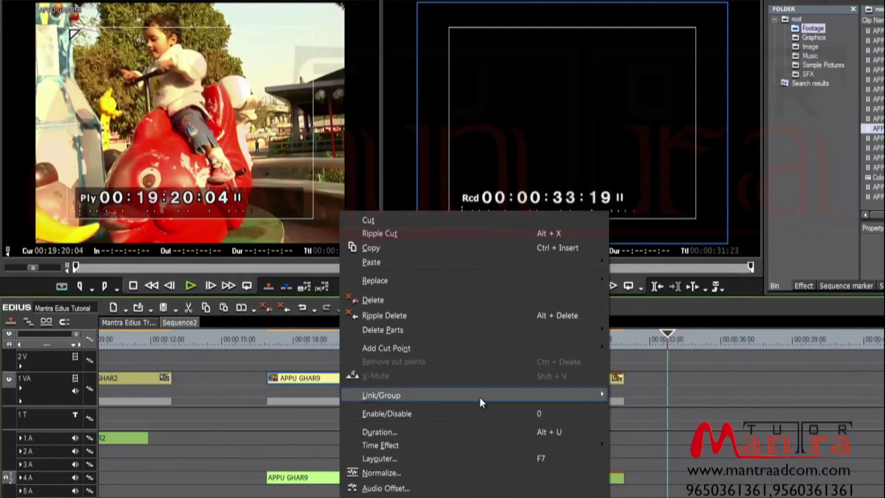
mouse_move(473, 403)
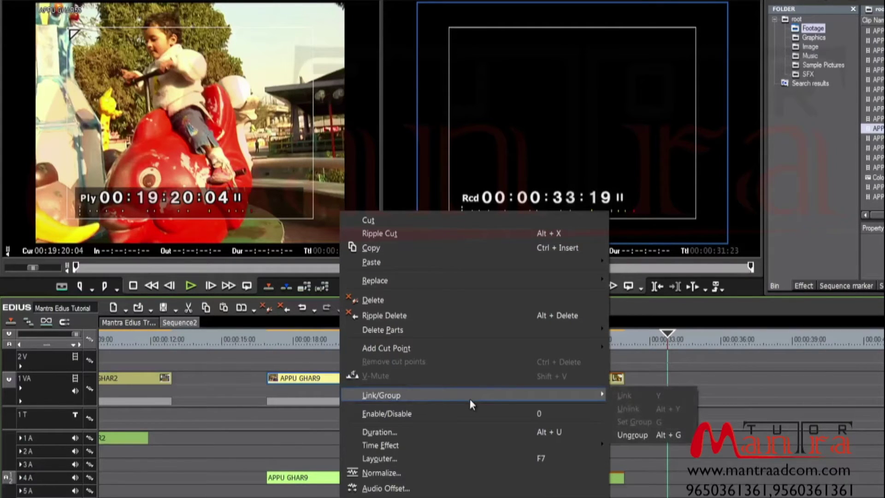
left_click(639, 434)
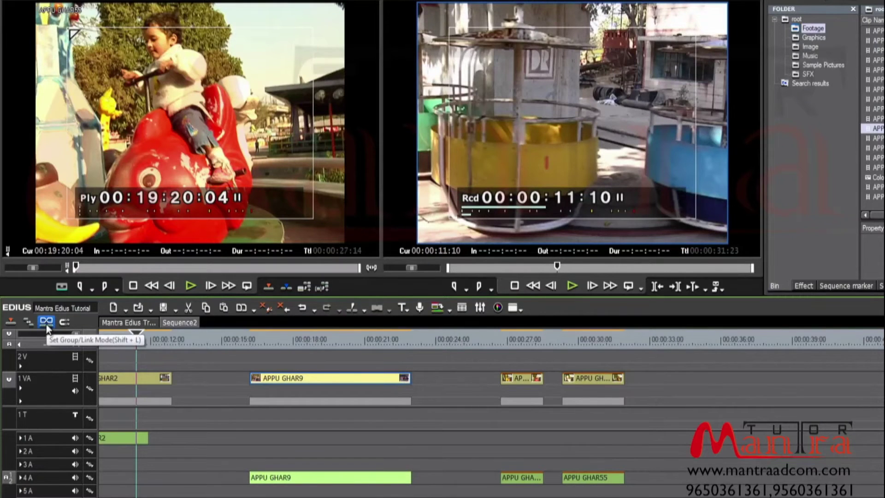
left_click(47, 322)
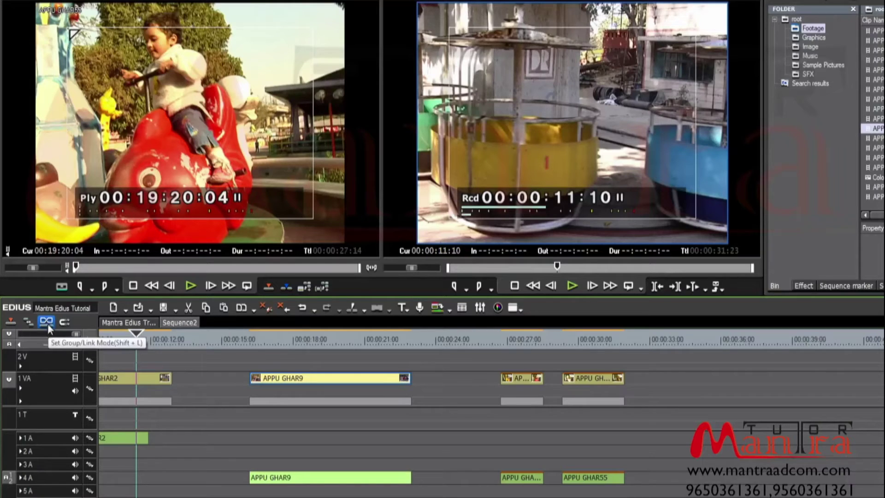
left_click(48, 322)
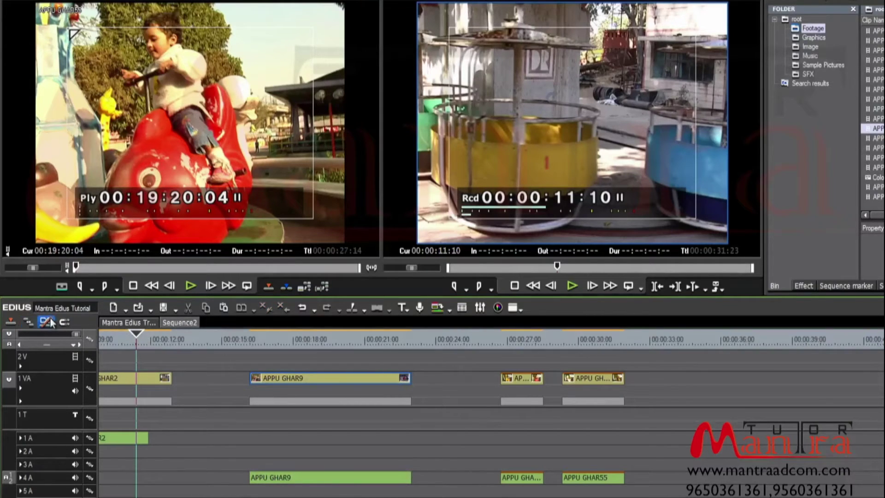
left_click_drag(352, 379, 295, 380)
left_click_drag(308, 378, 364, 378)
left_click_drag(528, 375, 516, 377)
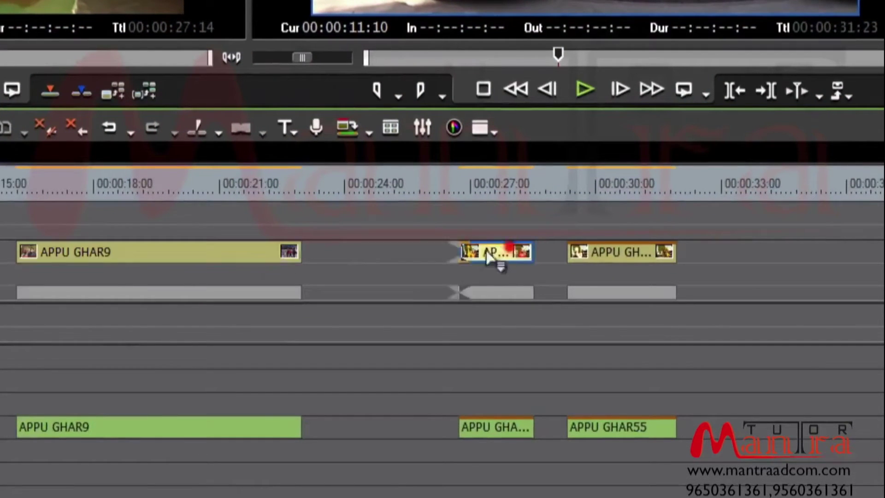
left_click_drag(487, 252, 434, 251)
left_click_drag(617, 250, 650, 256)
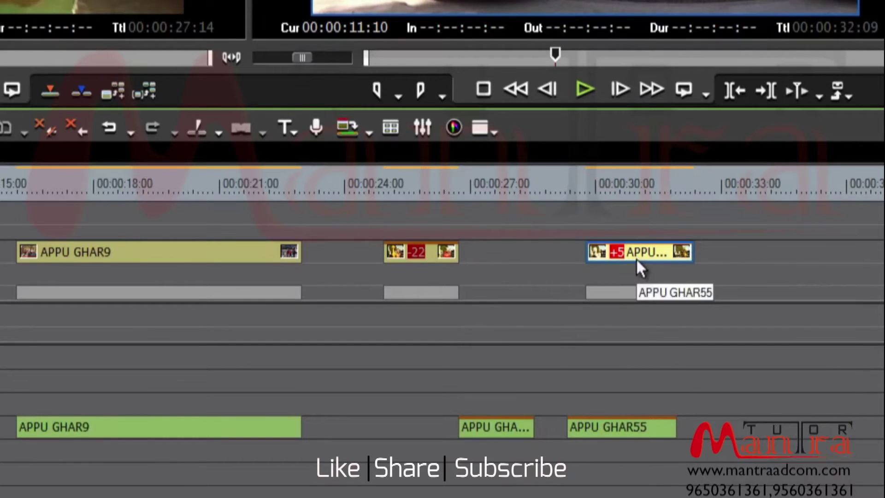
left_click_drag(414, 253, 519, 247)
left_click_drag(636, 251, 618, 248)
left_click_drag(110, 251, 87, 253)
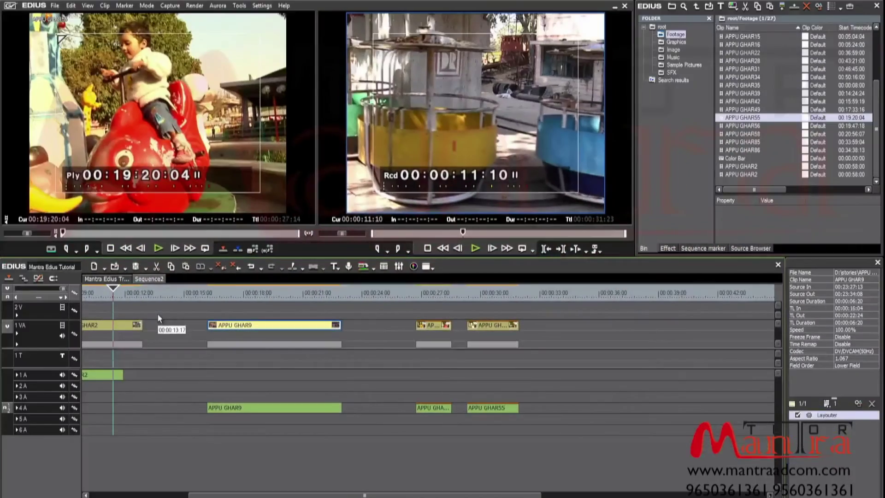
Toggle group/link mode and ungroup the short APPU GHAR55 clip's video and audio
left_click(38, 278)
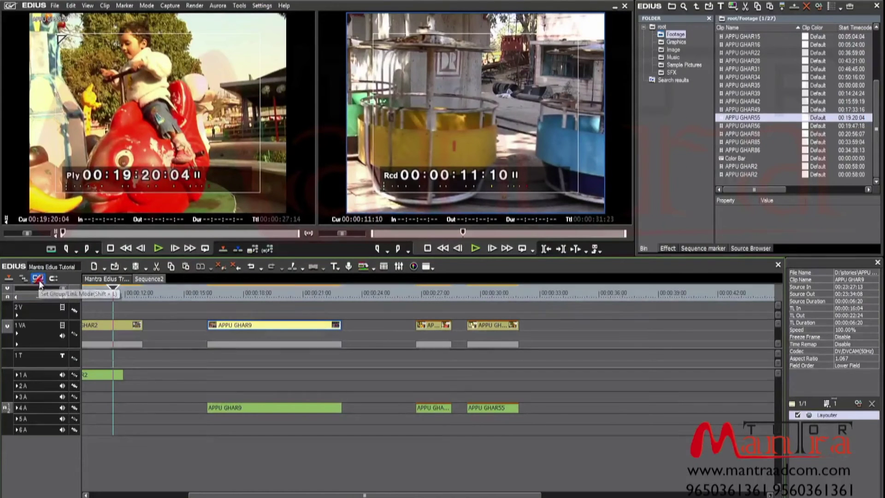
left_click(435, 327)
right_click(435, 327)
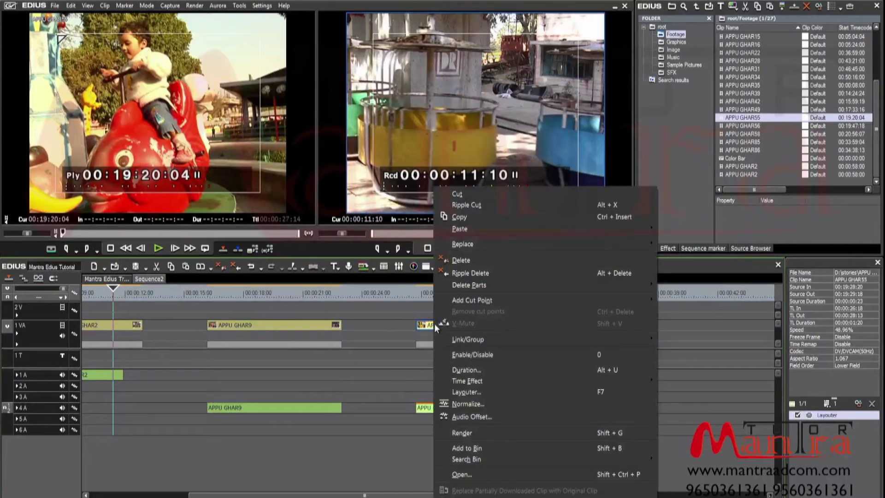
mouse_move(502, 338)
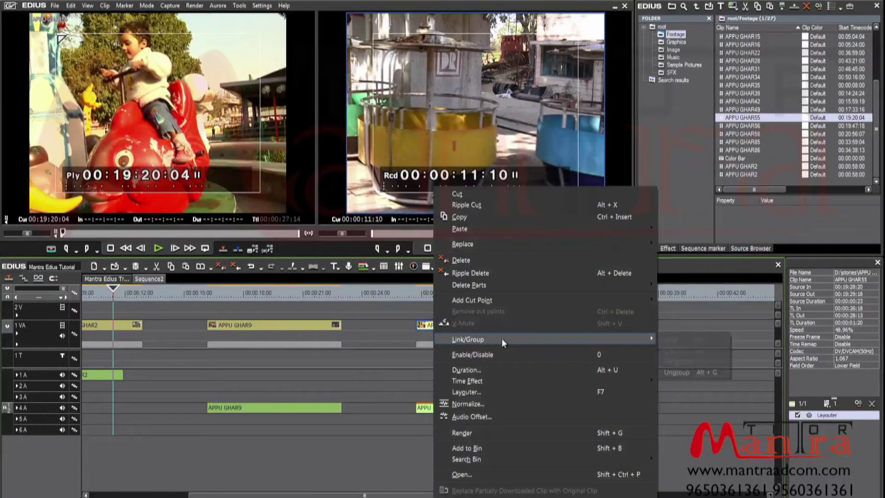
left_click(689, 374)
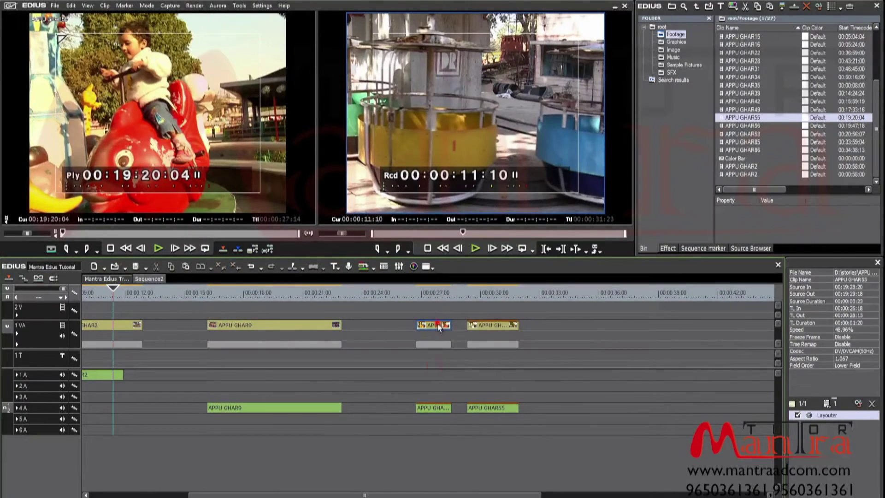
Realign the short clip's 1VA video at 00:00:26:18–00:00:28:13, above its 4A audio
mouse_move(436, 408)
left_mouse_down()
mouse_move(405, 399)
mouse_move(441, 412)
mouse_move(436, 406)
left_mouse_up()
left_click_drag(436, 328, 410, 329)
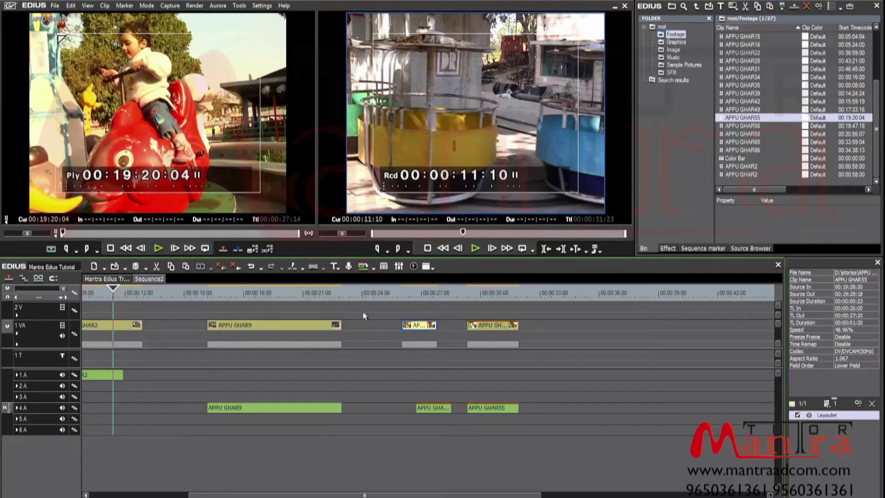
left_click_drag(415, 325, 429, 325)
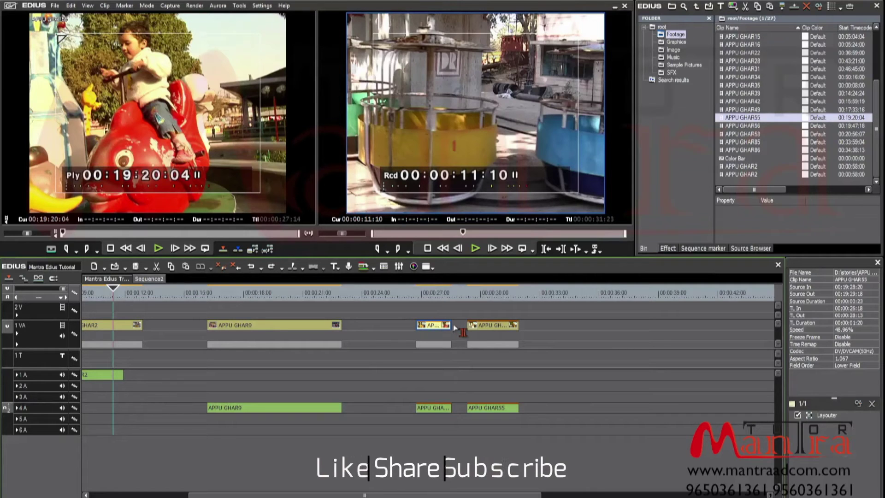
Adjust APPU GHAR9's 1VA video end, settling it at about 21:17
left_click_drag(342, 408, 351, 409)
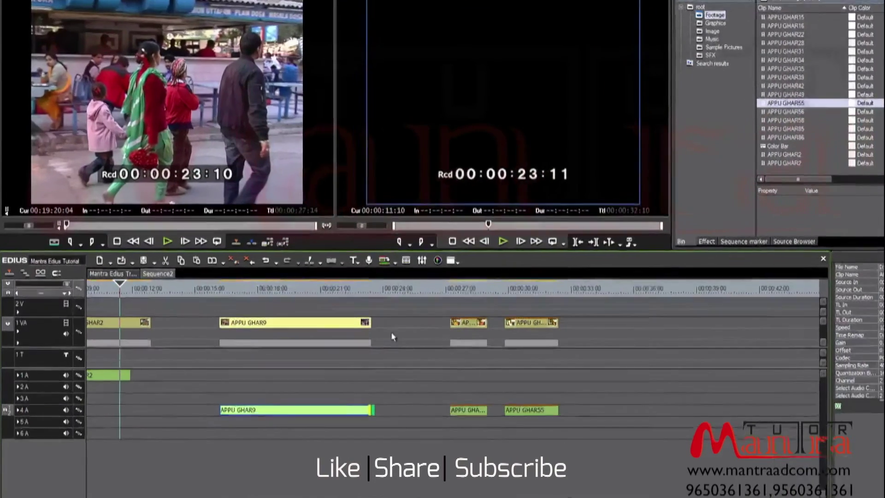
left_click_drag(347, 323, 331, 325)
left_click_drag(471, 309, 524, 307)
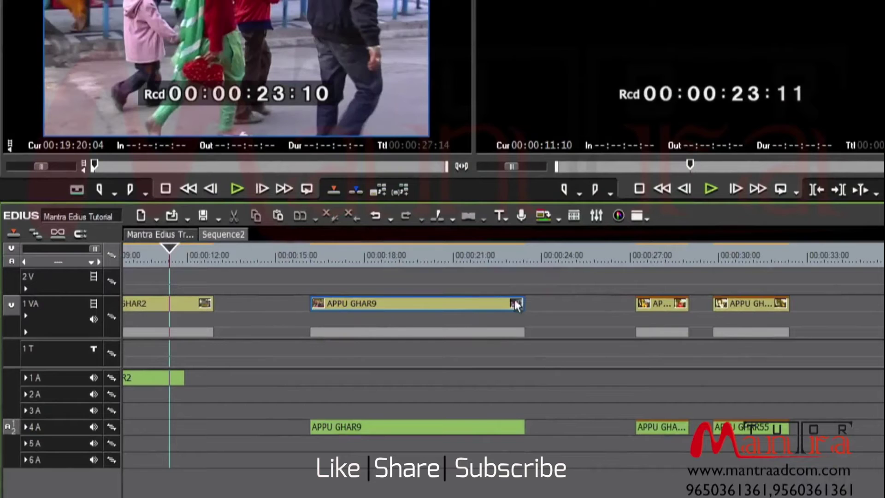
left_click(466, 306)
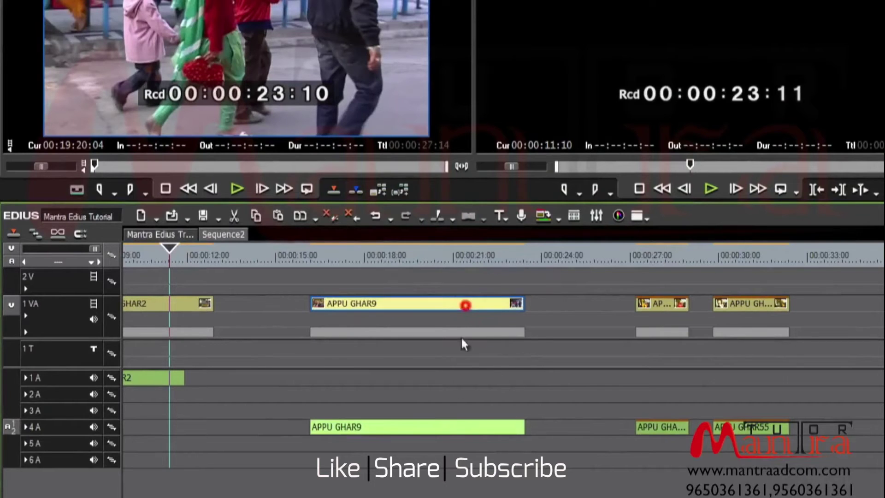
left_click(444, 437)
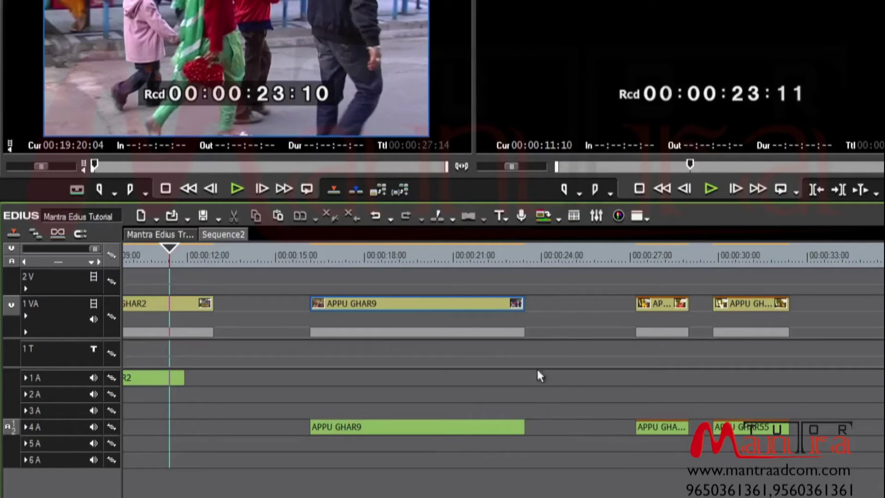
left_click_drag(524, 307, 473, 305)
Trim APPU GHAR9's 4A audio to end at 00:00:20:24, lasting 00:00:04:20
left_click_drag(525, 428, 451, 426)
left_click(539, 412)
left_click(567, 429)
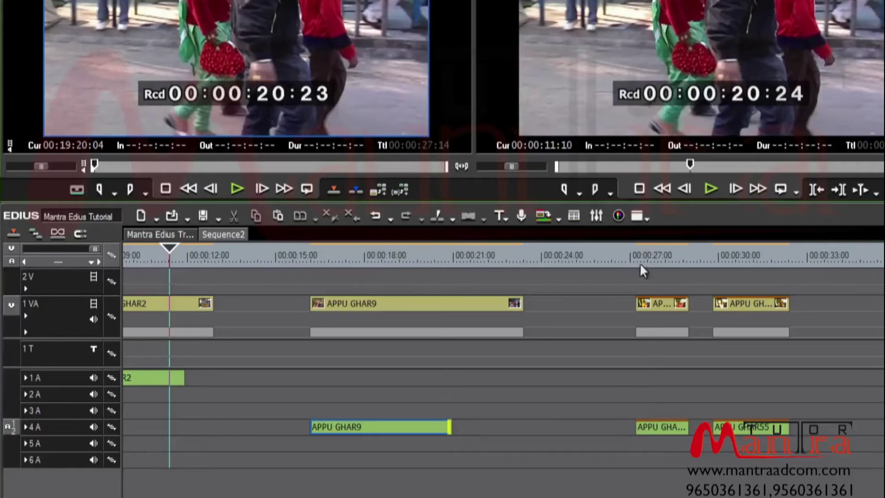
left_click_drag(640, 262, 688, 263)
left_click(657, 302)
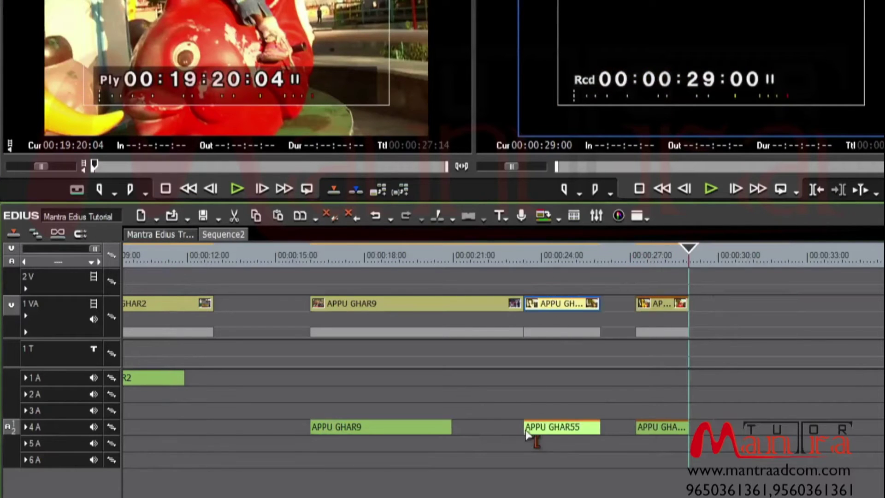
Butt APPU GHAR55 against GHAR9's audio end at 00:00:20:24 and play back the edit
left_click_drag(527, 433, 454, 431)
left_click(520, 393)
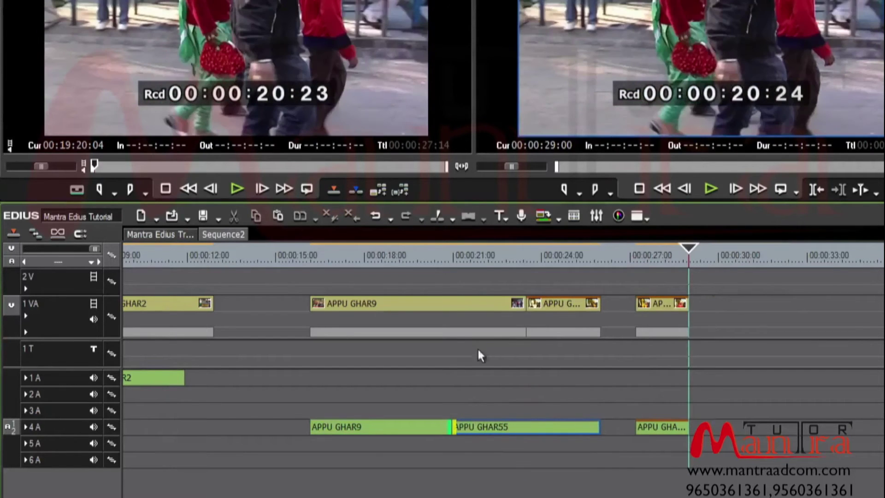
left_click(452, 251)
key("space")
left_click_drag(524, 253, 427, 257)
key("space")
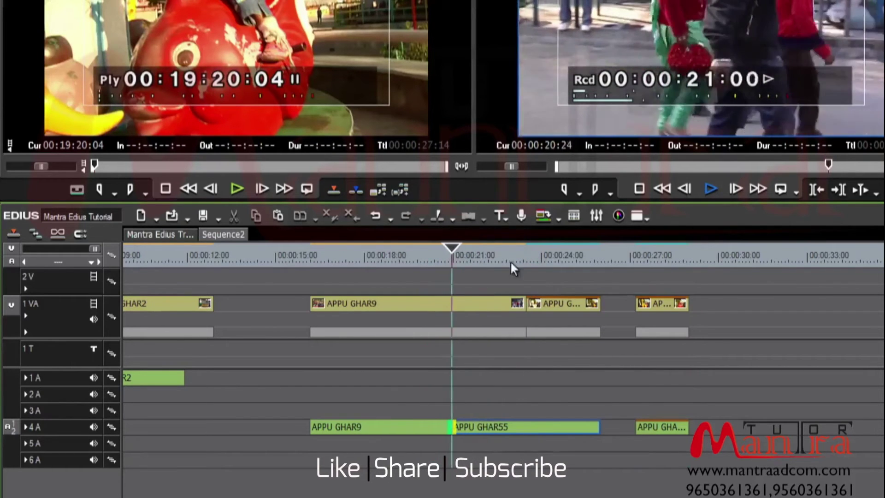
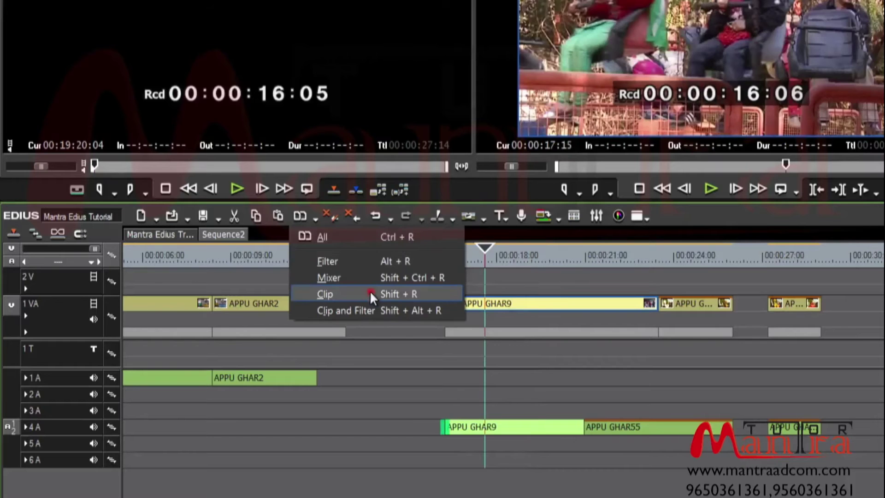
Swap the APPU GHAR9 clip for APPU GHAR2, scrub from about 16:06 to preview, and select it
left_click(370, 291)
left_click(450, 256)
left_click_drag(450, 256, 493, 305)
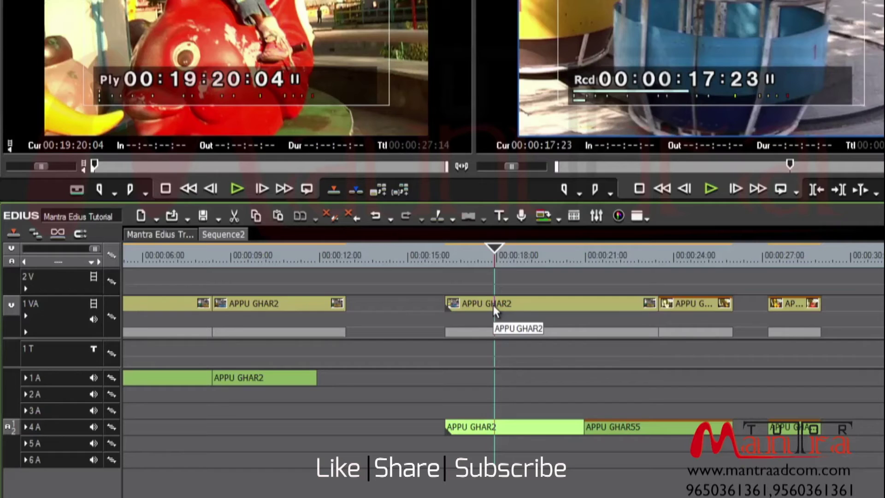
left_click(468, 305)
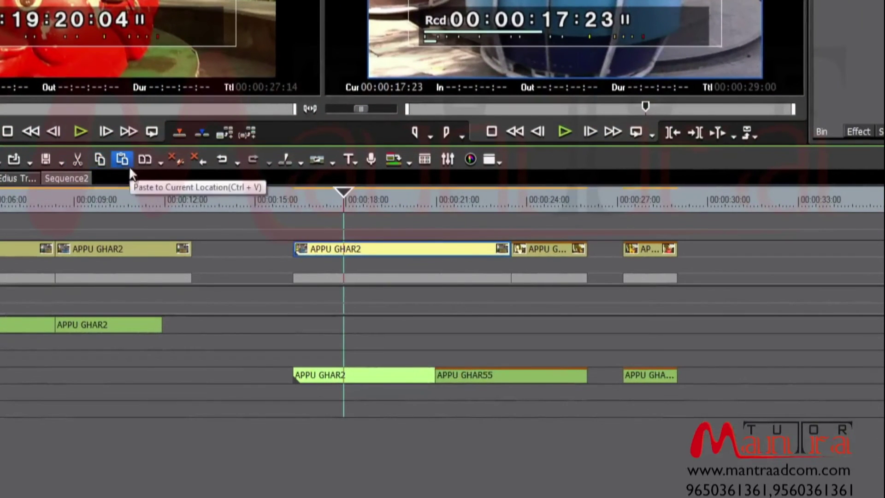
left_click_drag(739, 196, 749, 195)
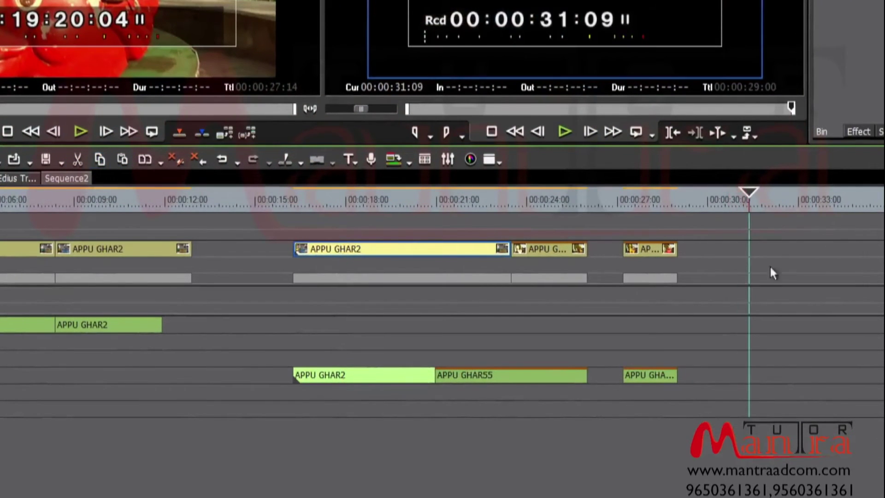
left_click(237, 191)
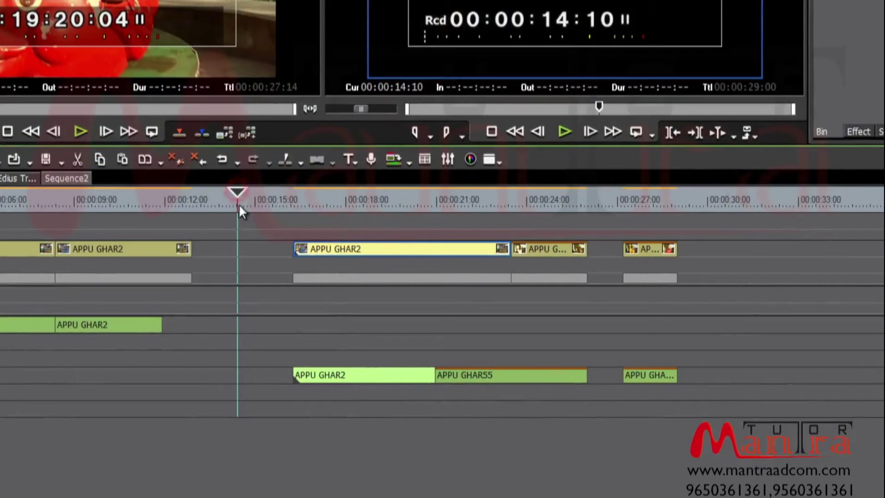
scroll(442, 302, "up", 5)
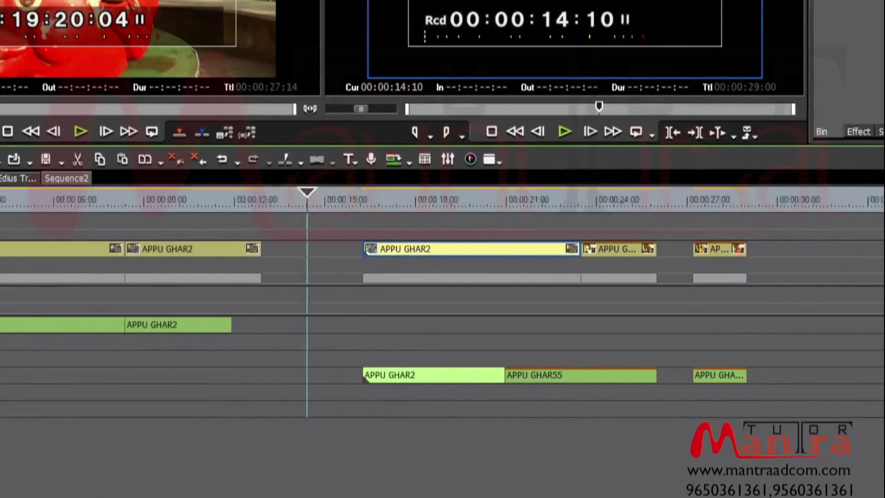
scroll(443, 302, "down", 6)
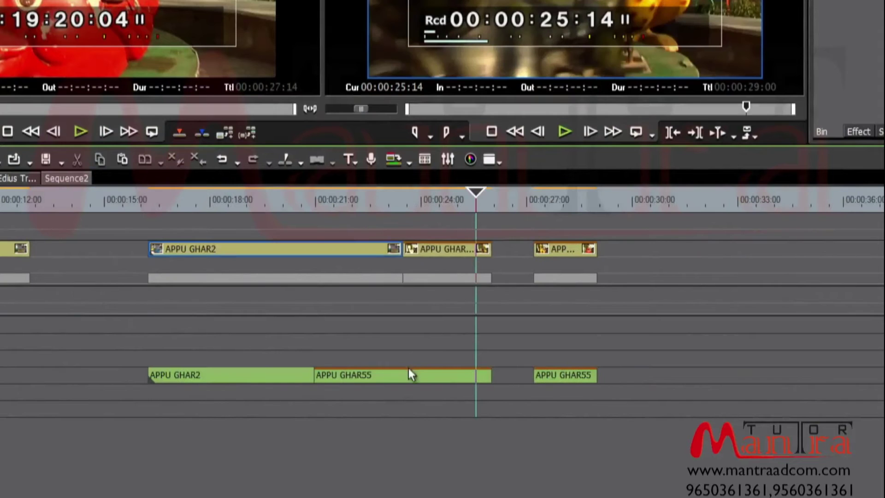
left_click(409, 373)
left_click(510, 241)
left_click(478, 376)
key("Delete")
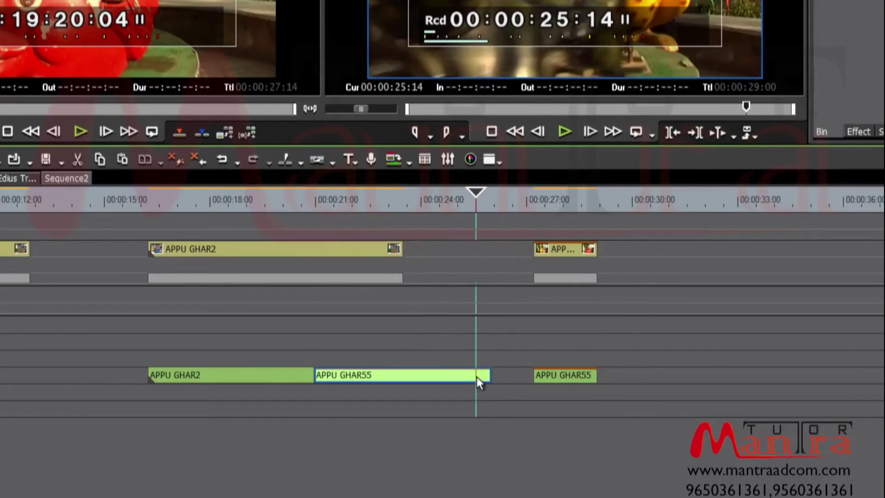
key("ctrl+z")
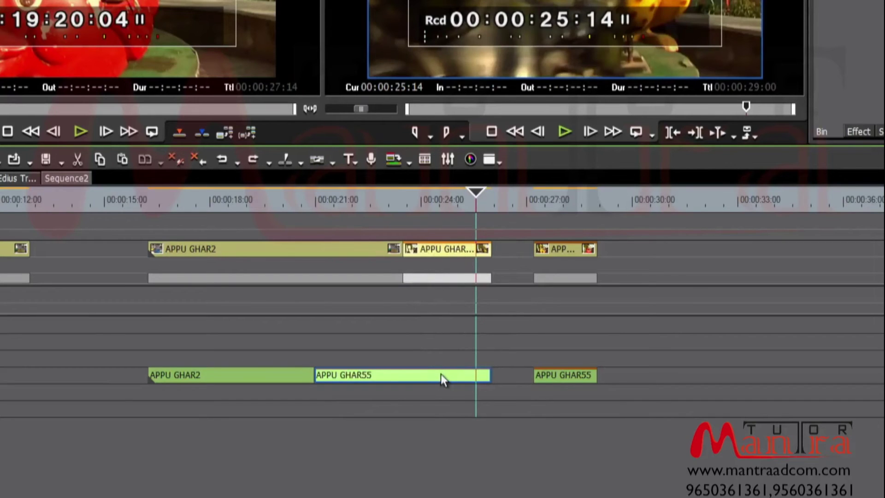
key("Delete")
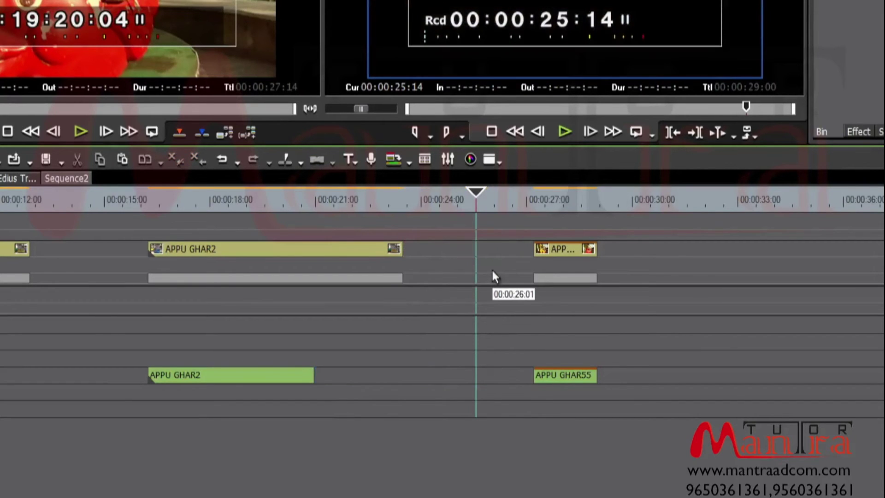
key("ctrl+z")
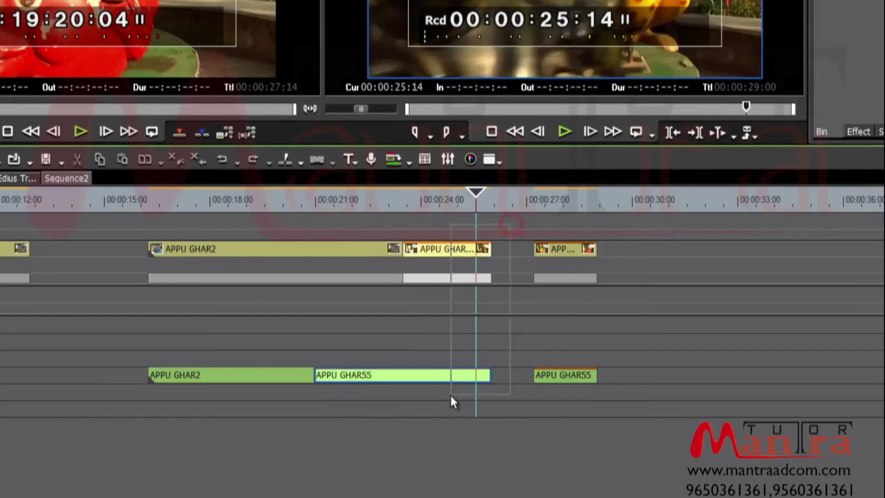
key("Delete")
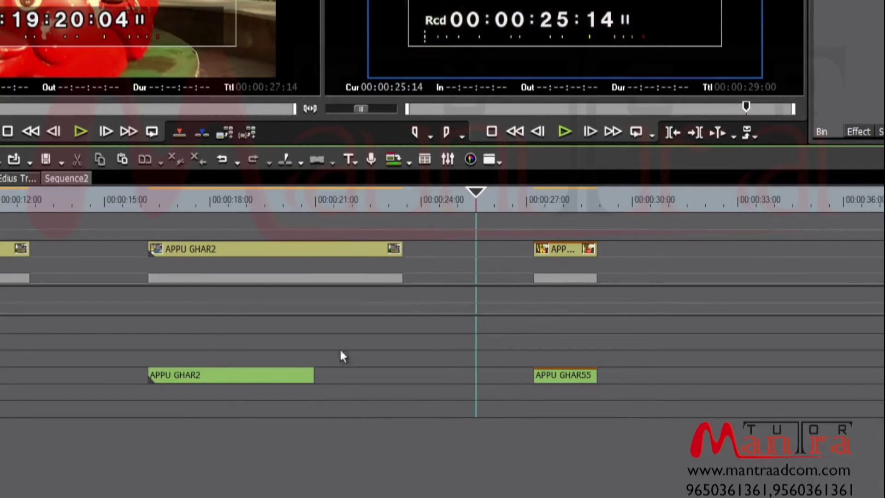
key("ctrl+z")
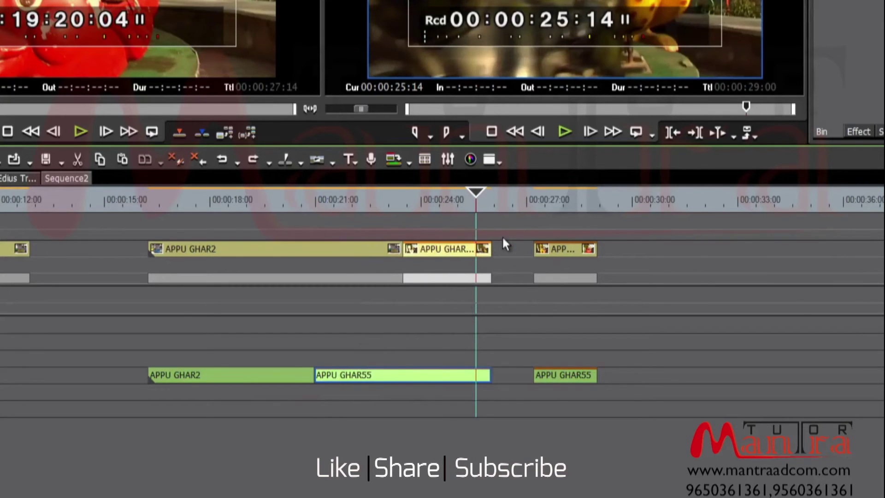
Ripple-delete APPU GHAR55 so later clips close up, after trying plain Delete and undoing it
right_click(450, 247)
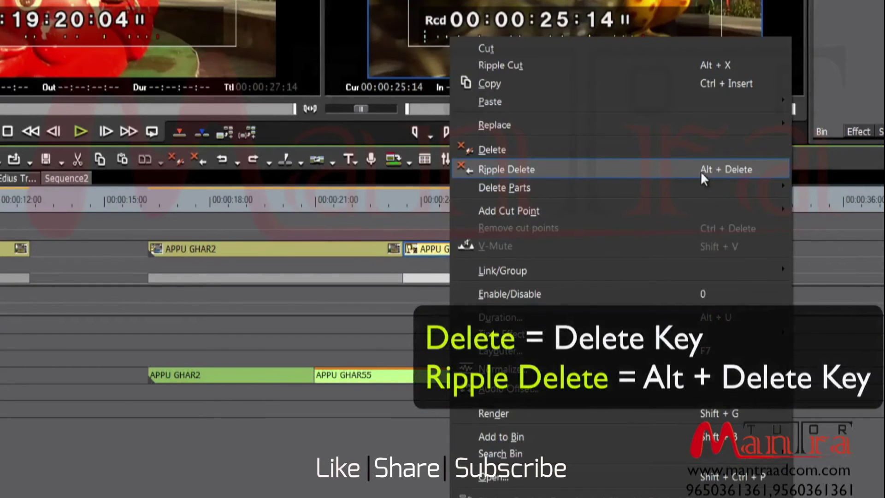
left_click(548, 169)
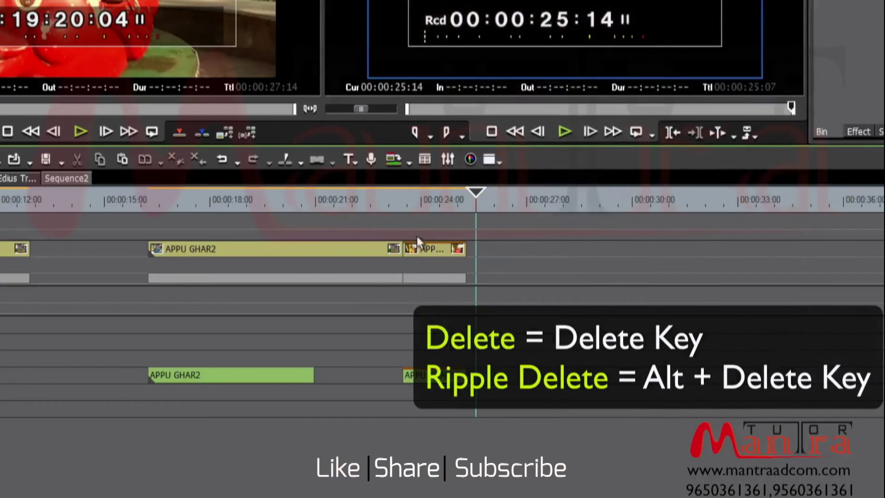
key("ctrl+z")
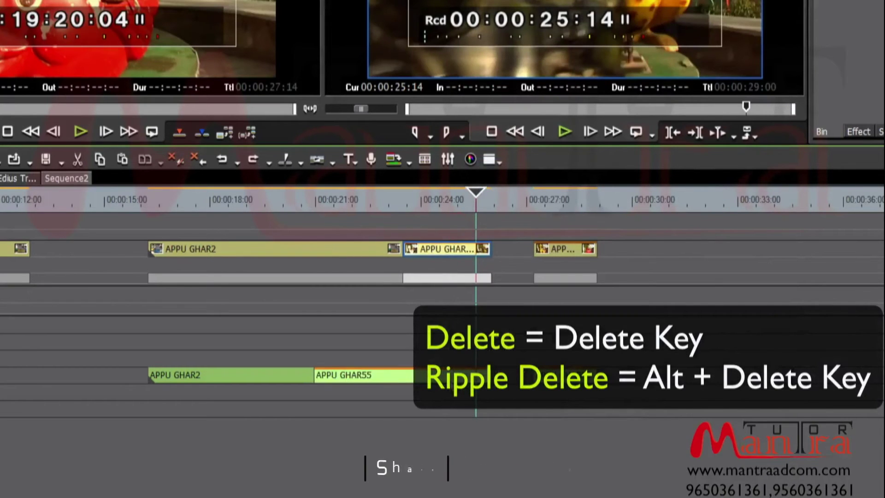
key("Delete")
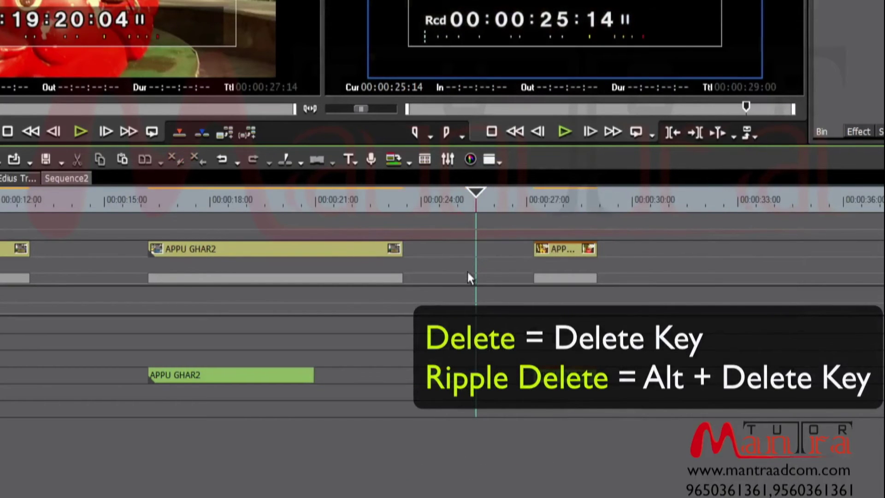
key("ctrl+z")
right_click(458, 248)
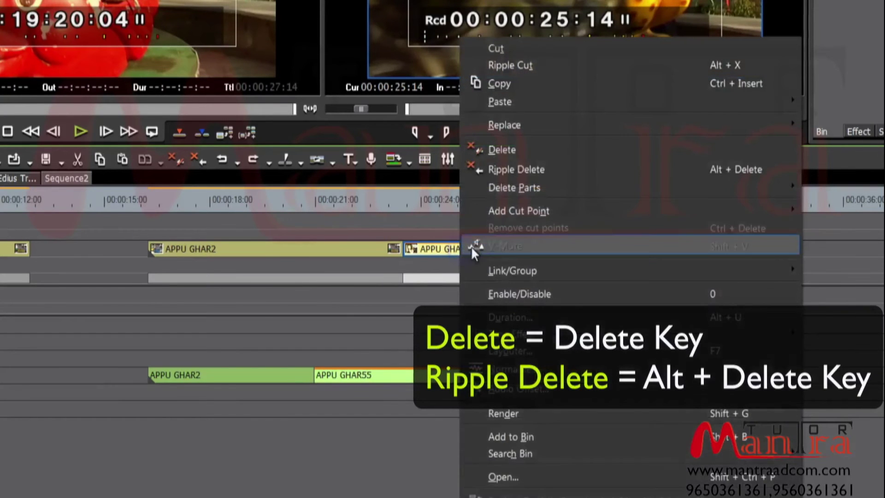
left_click(545, 169)
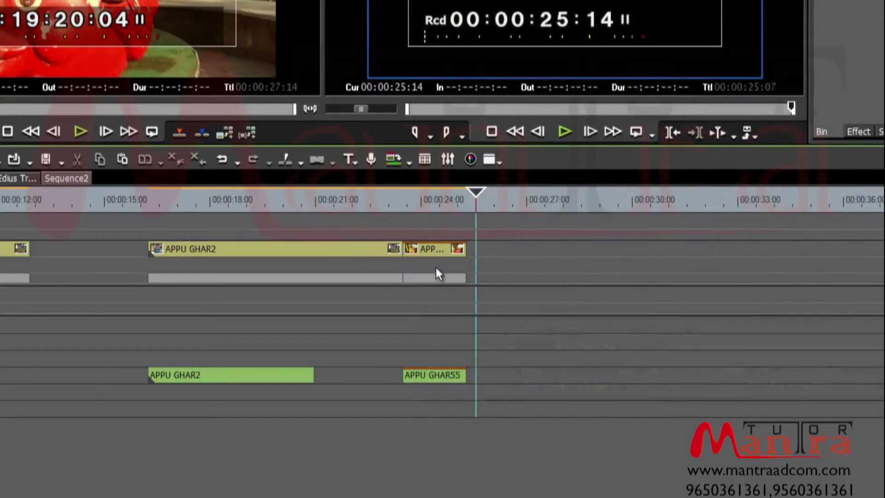
Cut APPU GHAR2's video at 20:24, delete its tail, and scrub to preview around 22:24
left_click_drag(384, 206, 314, 193)
left_click(341, 251)
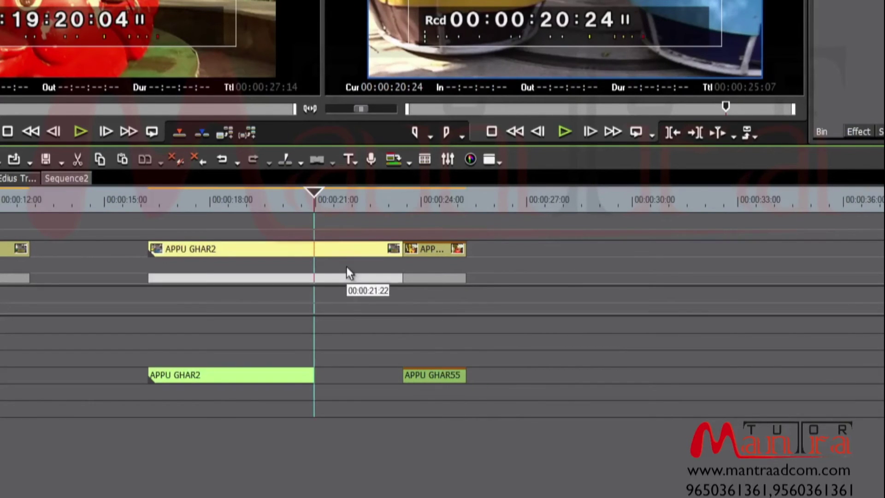
key("c")
left_click(357, 252)
key("Delete")
key("End")
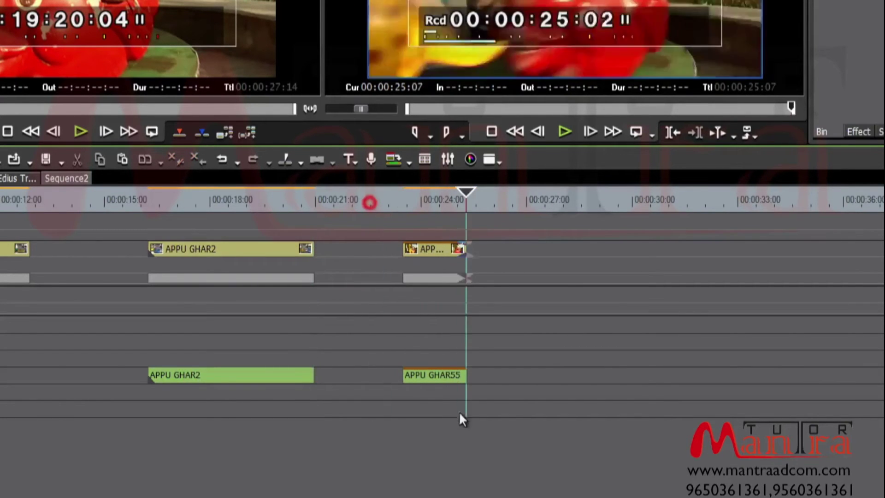
left_click_drag(422, 196, 353, 236)
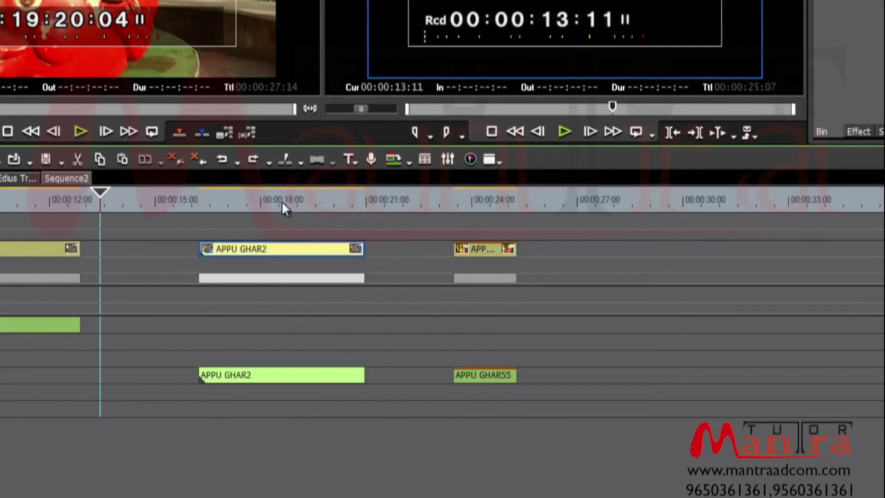
left_click(259, 203)
left_click_drag(318, 325, 321, 374)
left_click(314, 370)
left_click(296, 239)
left_click(273, 248)
right_click(274, 247)
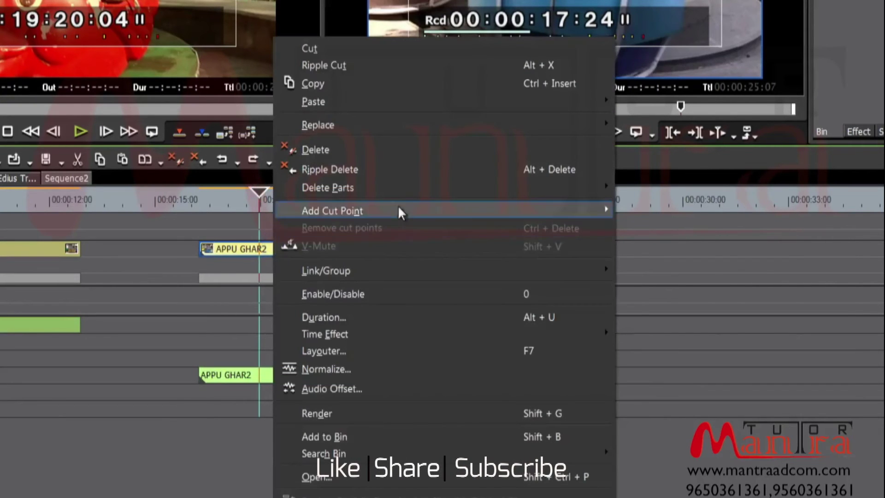
mouse_move(422, 194)
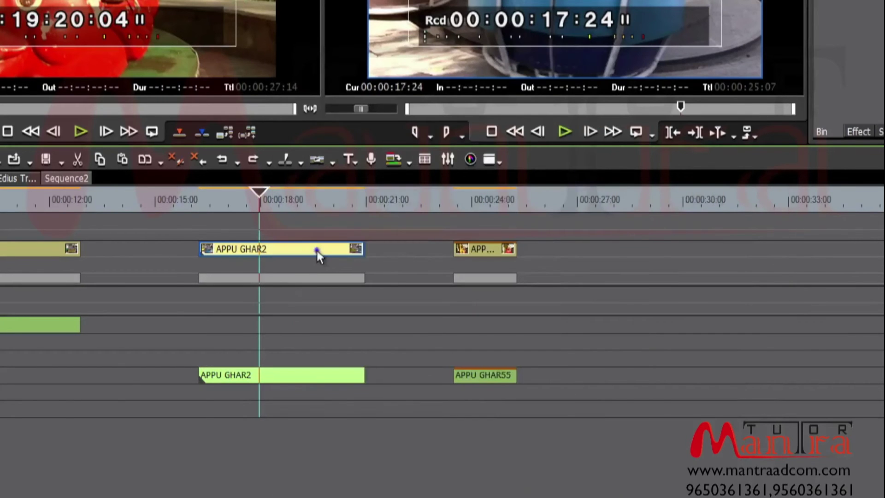
right_click(317, 250)
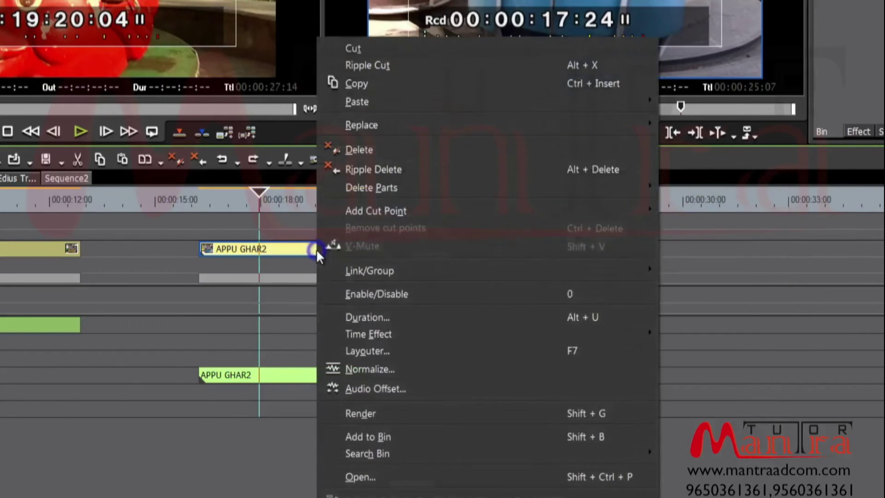
mouse_move(618, 188)
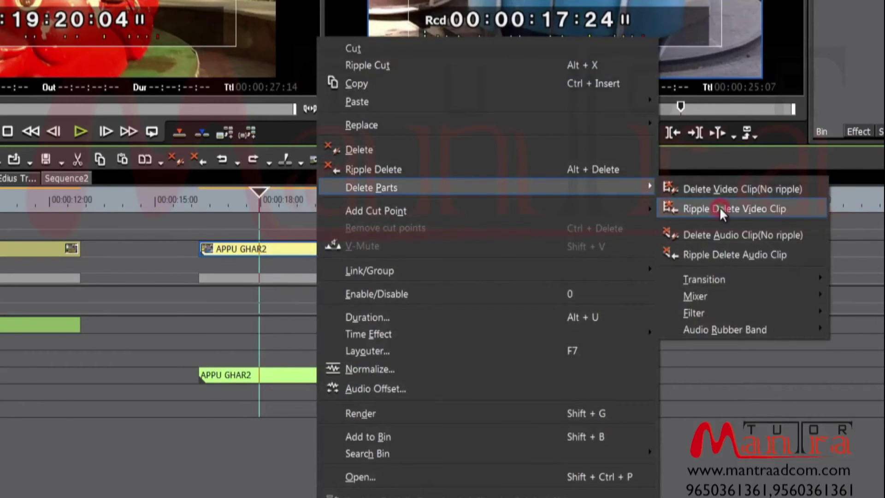
left_click(719, 207)
key("ctrl+z")
left_click_drag(392, 199, 245, 240)
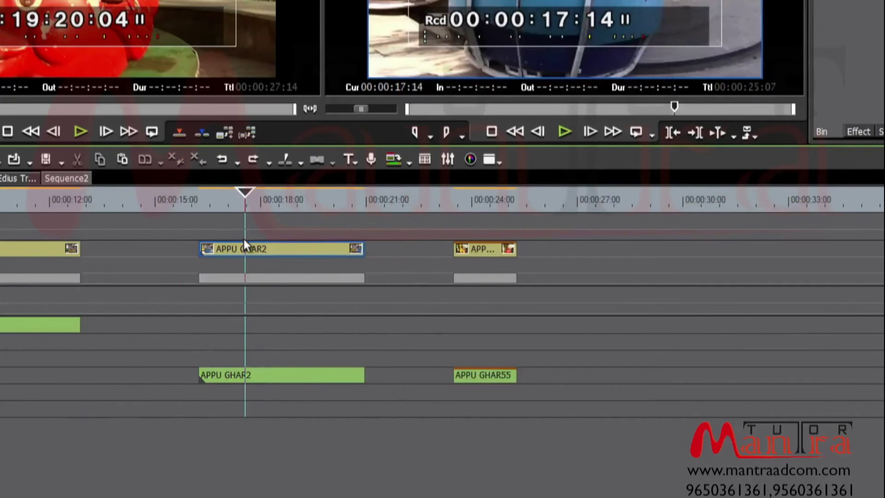
Close the gap before APPU GHAR2 with Backspace, keeping the gap before APPU GHAR55
right_click(130, 249)
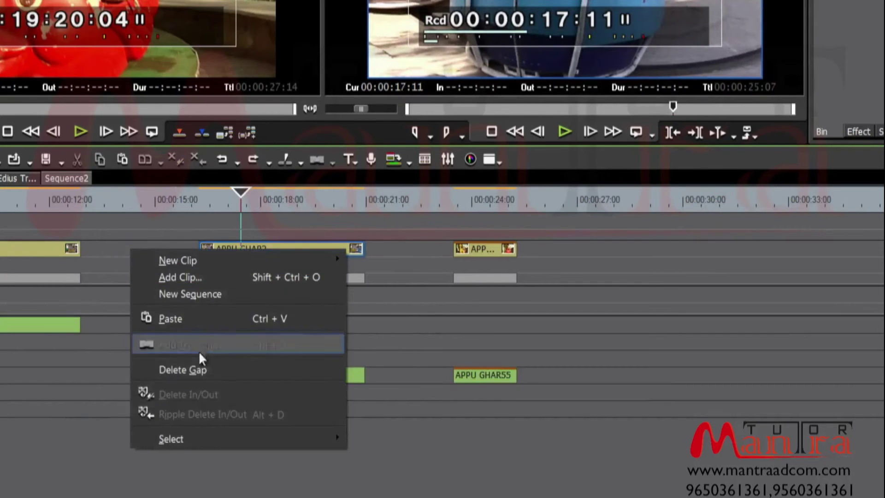
left_click(240, 372)
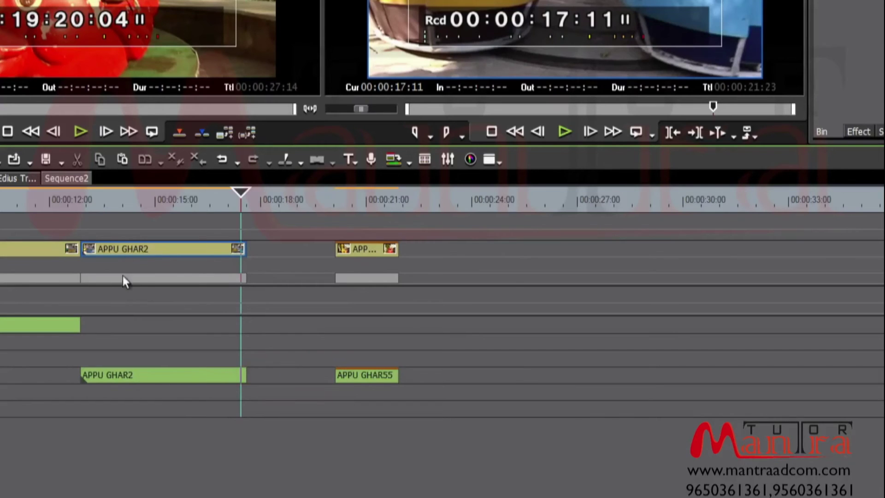
key("ctrl+z")
left_click(343, 249)
left_click(152, 254)
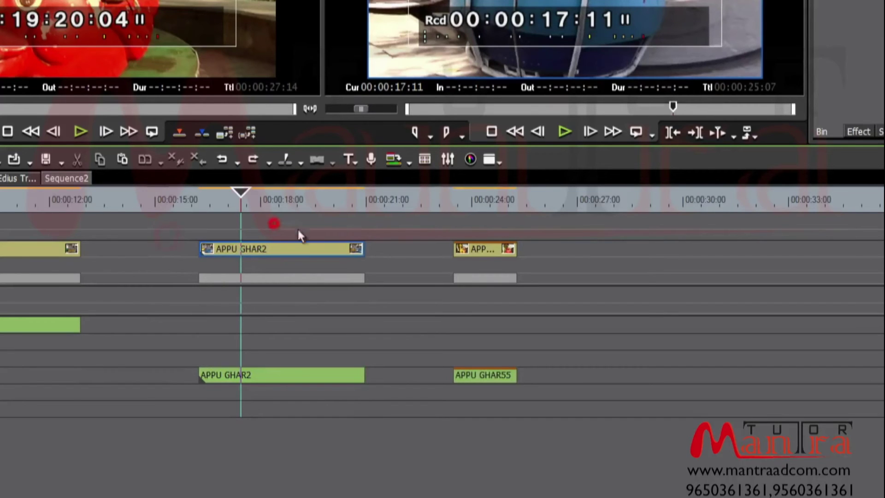
left_click(263, 381)
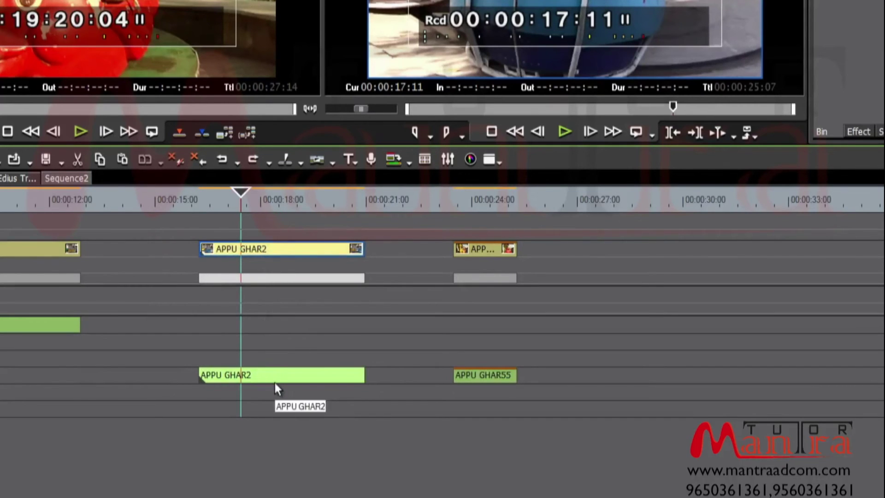
key("BackSpace")
left_click(373, 374)
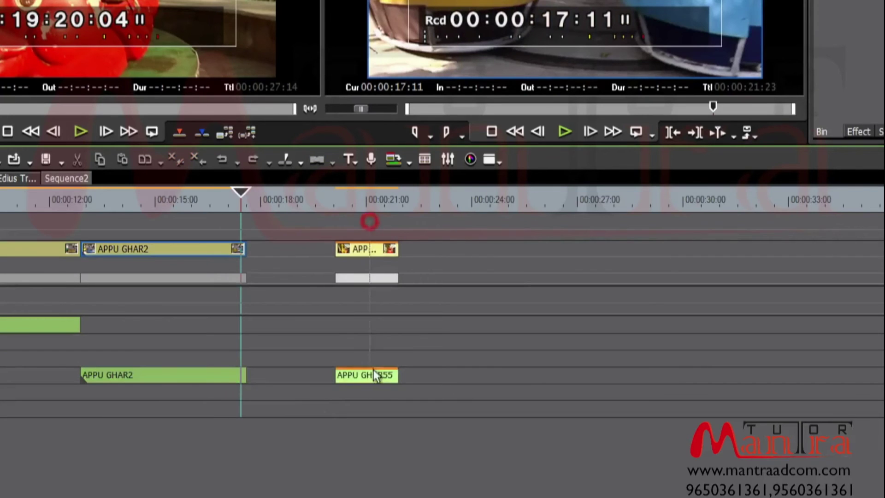
key("BackSpace")
key("ctrl+z")
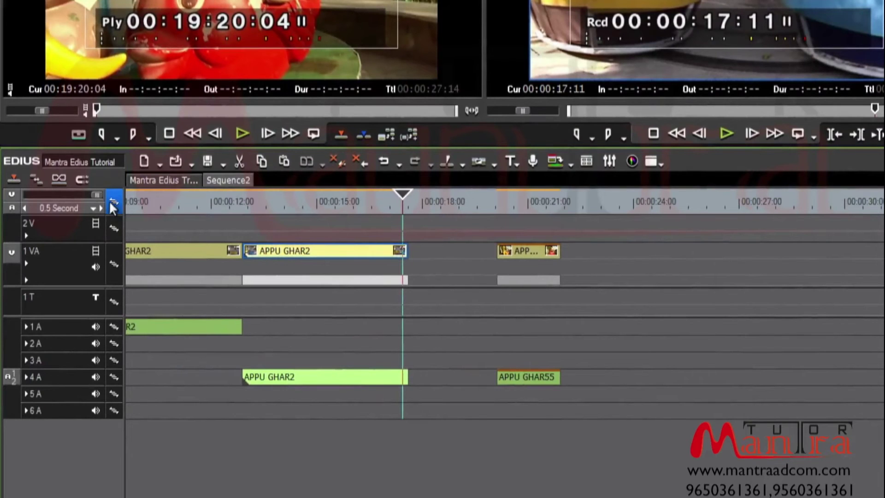
left_click(36, 180)
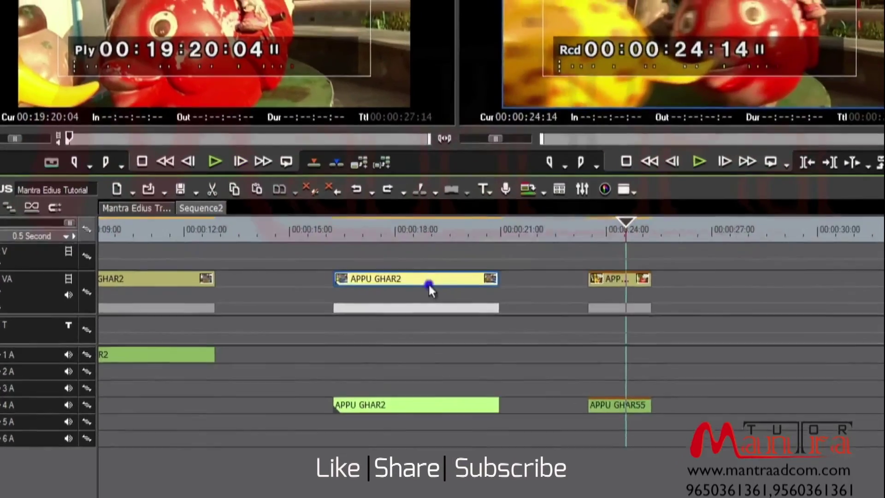
right_click(453, 269)
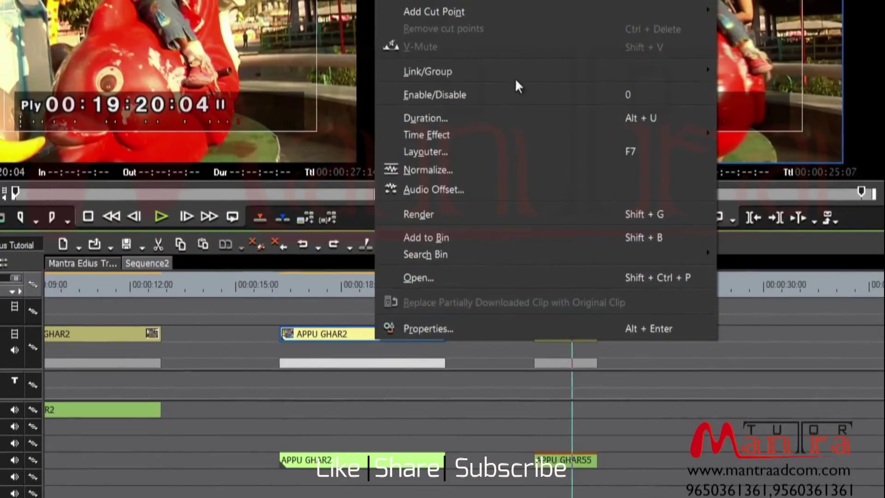
mouse_move(542, 79)
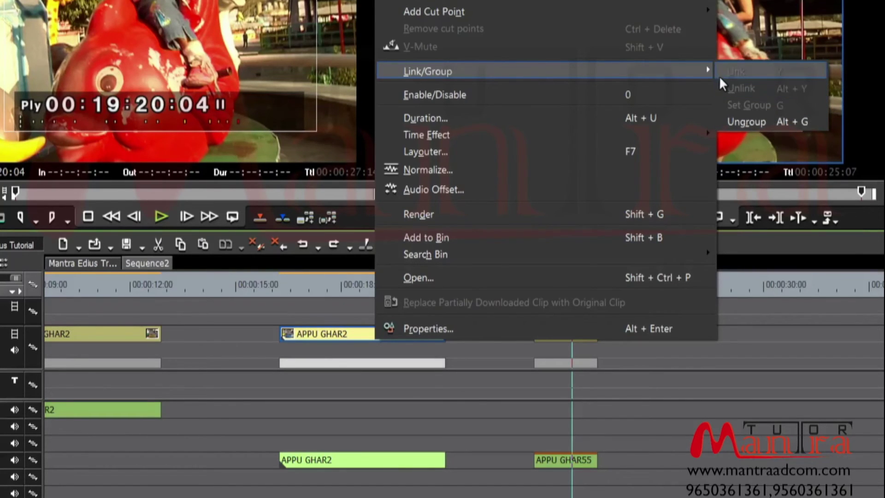
left_click(698, 376)
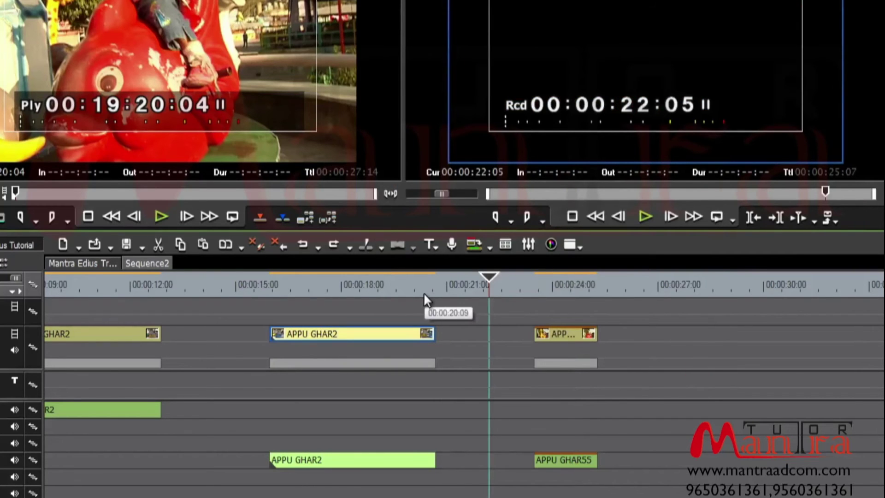
Paste a copy of APPU GHAR2 with its audio in Insert mode, ending at 00:00:26:23
left_click_drag(411, 316, 359, 469)
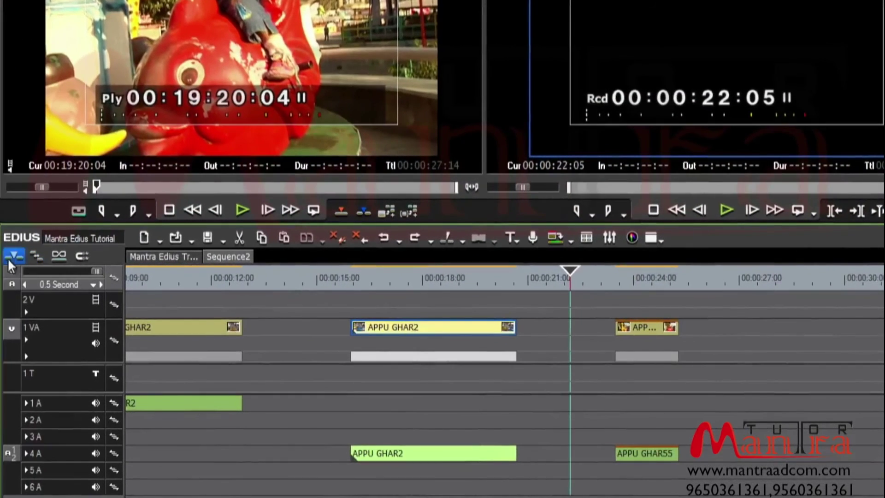
left_click(9, 259)
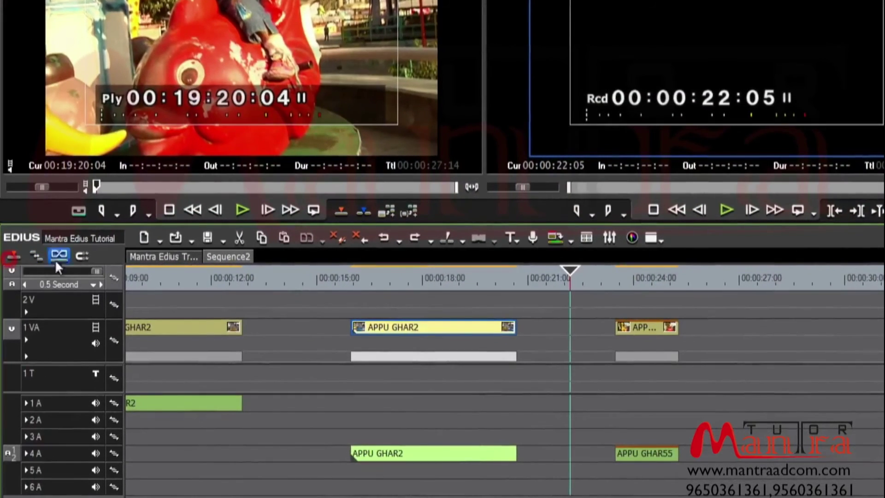
left_click(292, 243)
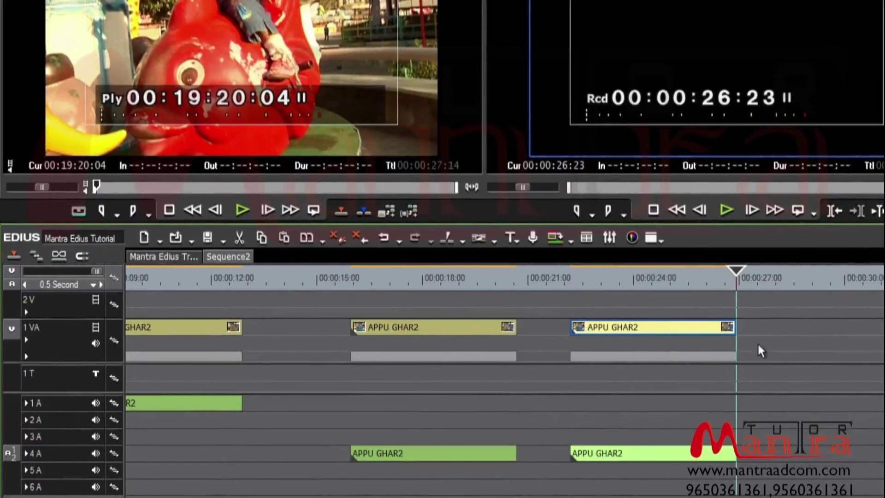
key("ctrl+z")
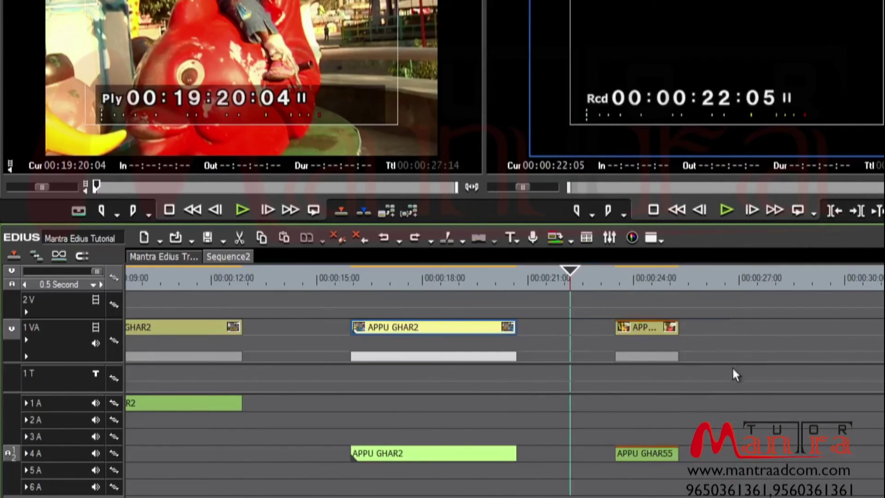
left_click(12, 265)
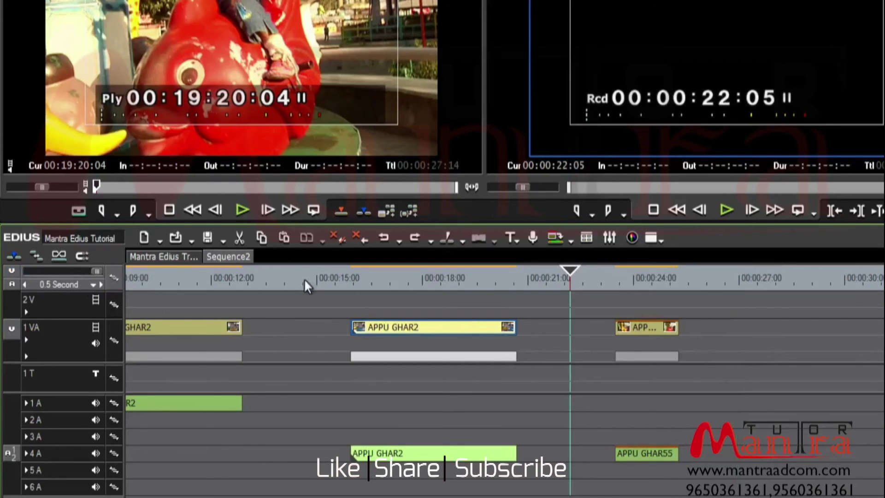
left_click(283, 239)
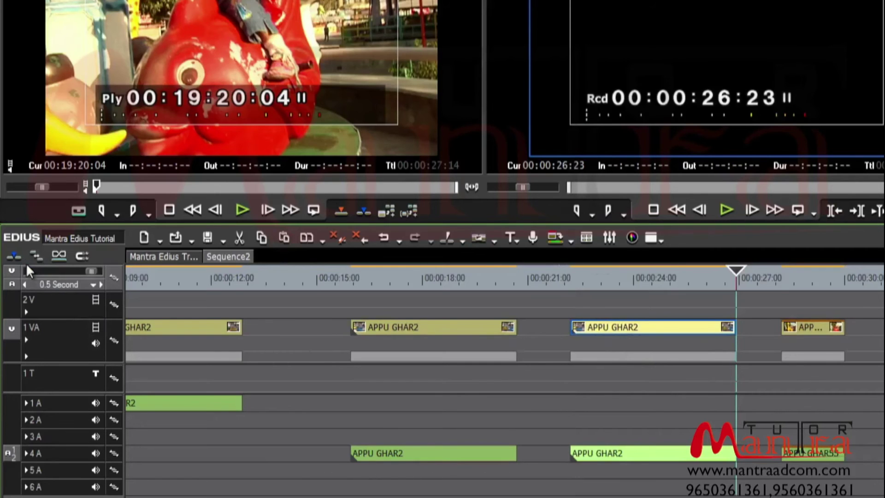
Ungroup the pasted APPU GHAR2 clip's video and audio via Link/Group > Ungroup
left_click(621, 346)
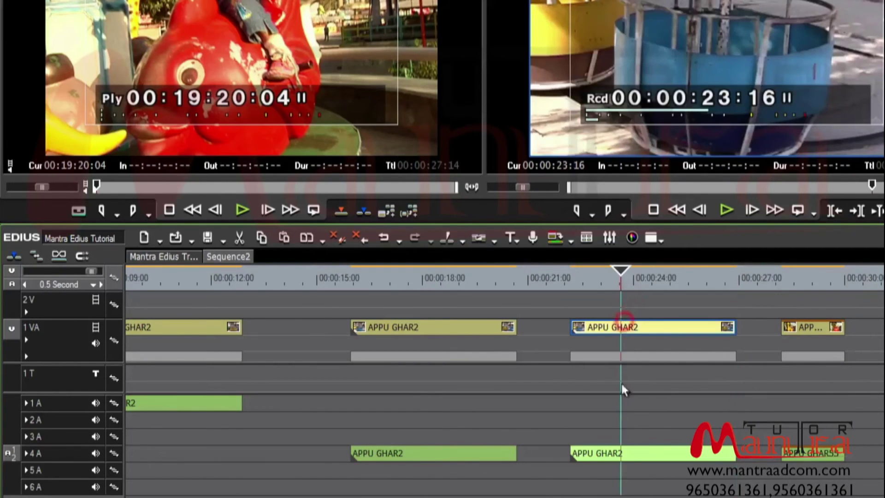
left_click(626, 455)
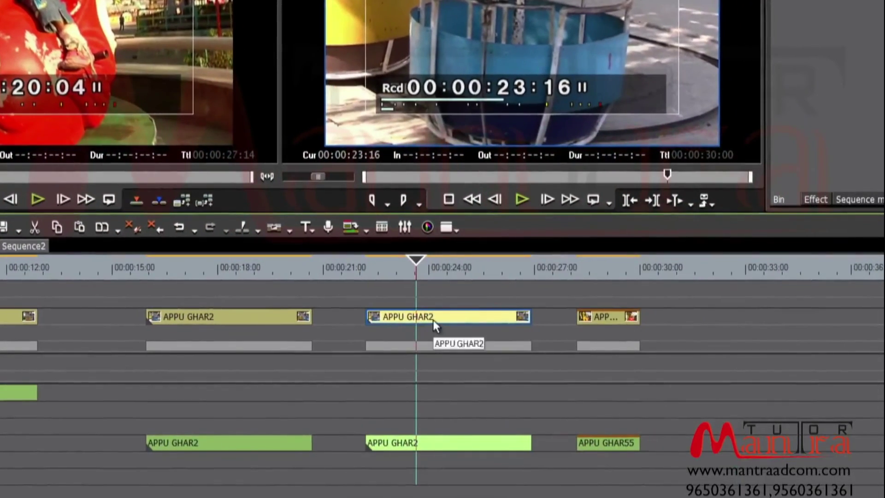
right_click(434, 314)
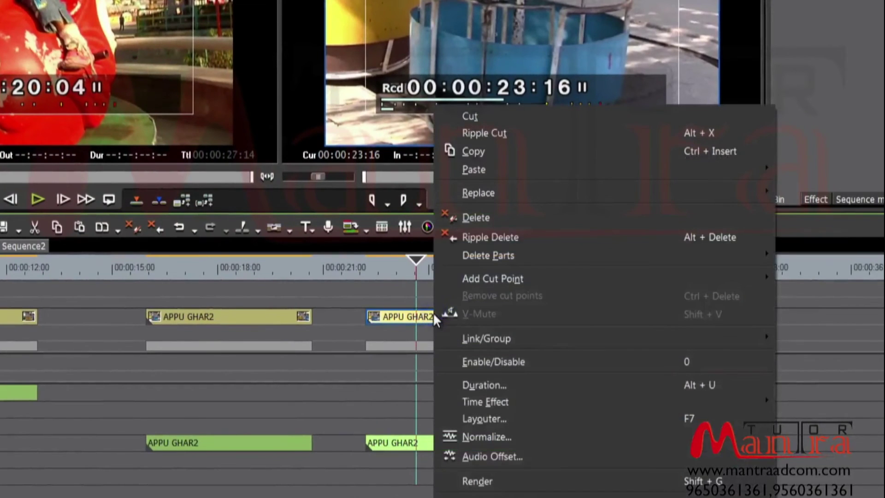
mouse_move(504, 335)
mouse_move(768, 336)
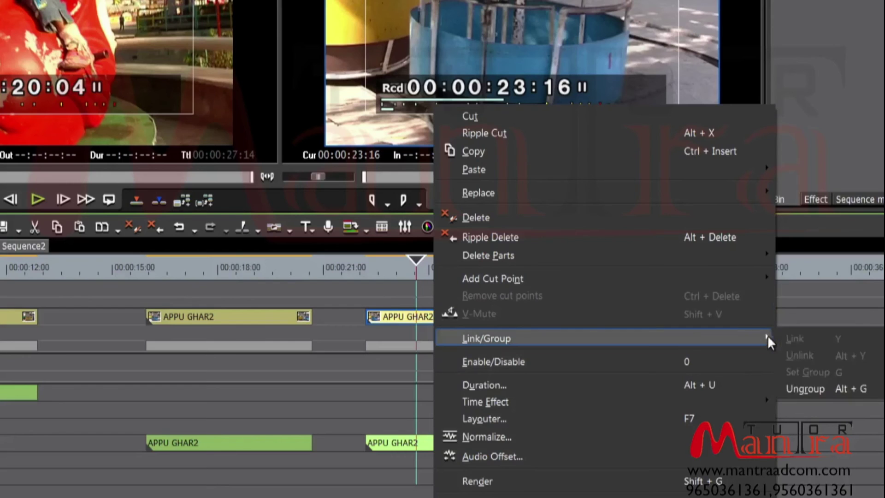
left_click(810, 389)
left_click(492, 402)
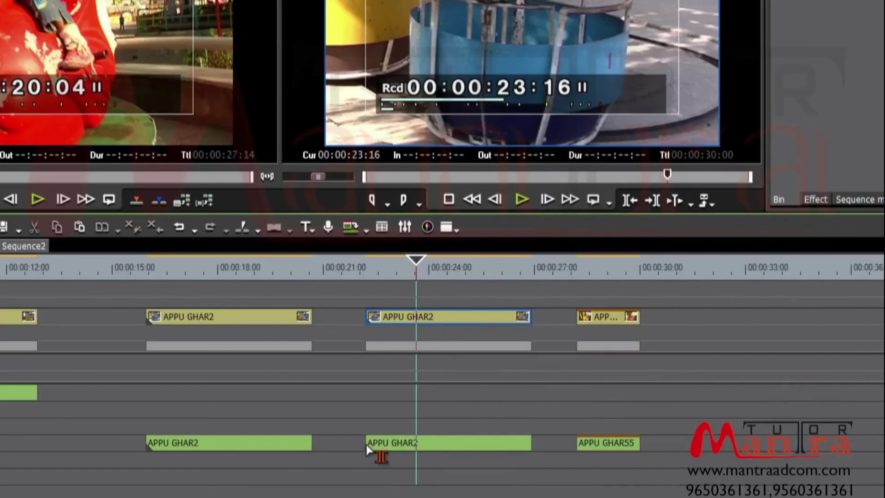
Trim APPU GHAR2's audio and video separately, then realign the audio under the video near 00:00:22:05
mouse_move(367, 445)
left_mouse_down()
mouse_move(440, 446)
mouse_move(366, 445)
mouse_move(379, 446)
left_mouse_up()
left_click_drag(370, 325, 424, 325)
mouse_move(438, 442)
left_mouse_down()
mouse_move(420, 444)
mouse_move(449, 444)
left_mouse_up()
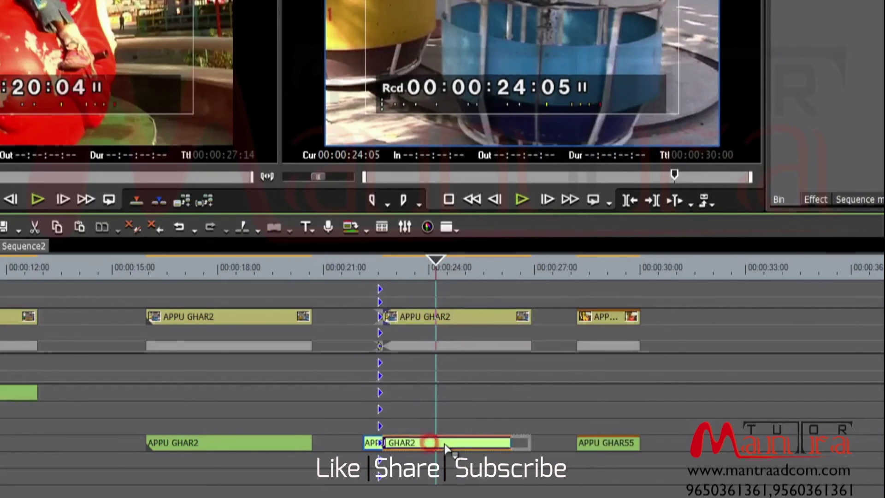
left_click_drag(455, 285, 425, 447)
Regroup the APPU GHAR2 video and audio with Link/Group > Set Group
right_click(451, 320)
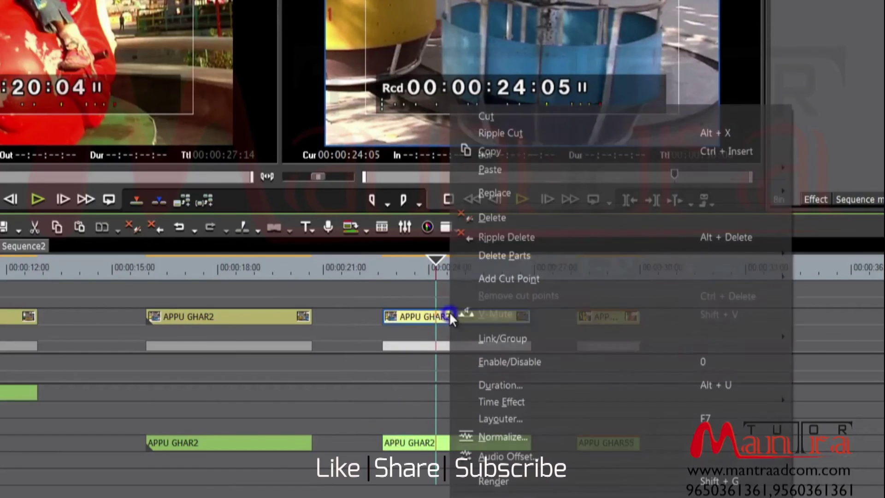
mouse_move(533, 341)
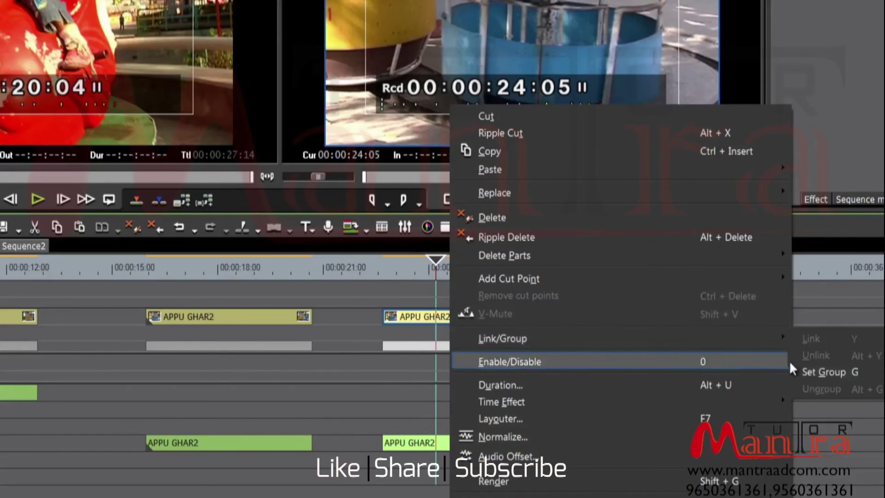
left_click(799, 372)
Extend the earlier APPU GHAR2 clip so the sequence runs to 00:00:32:22, and check playback around 19:16–21:05
mouse_move(385, 317)
left_mouse_down()
mouse_move(435, 318)
mouse_move(372, 323)
left_mouse_up()
left_click(263, 316)
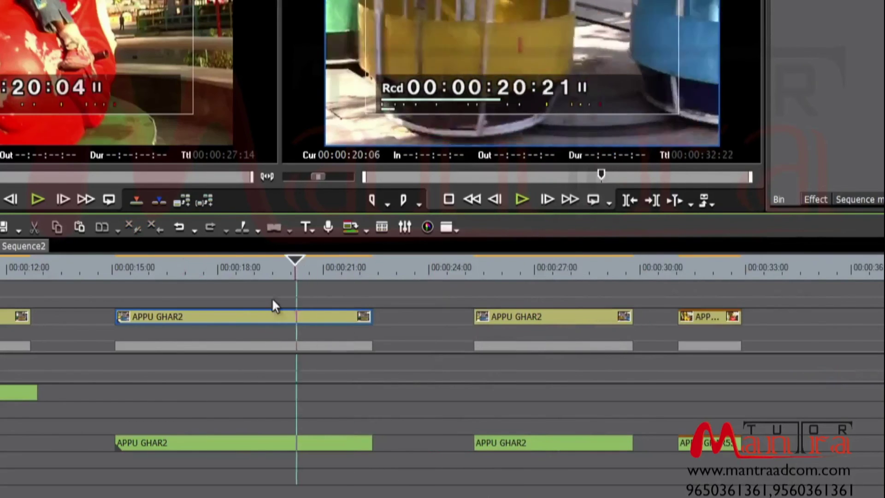
left_click_drag(273, 299, 244, 313)
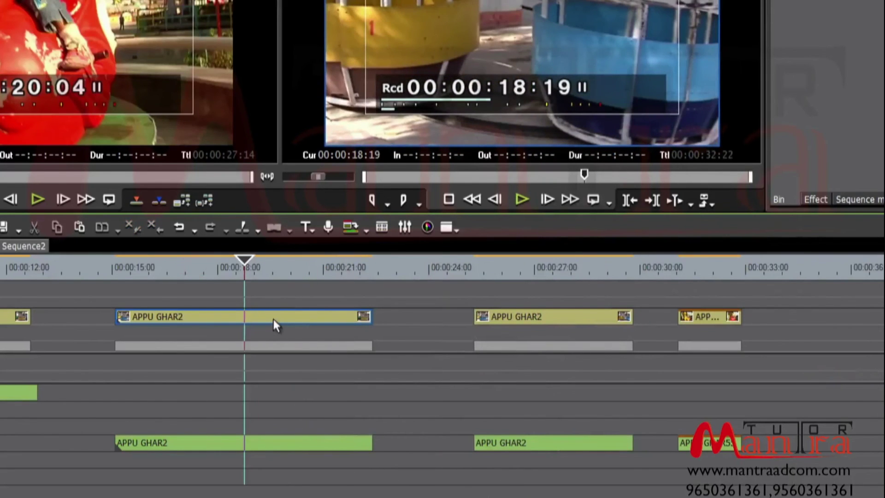
left_click(328, 275)
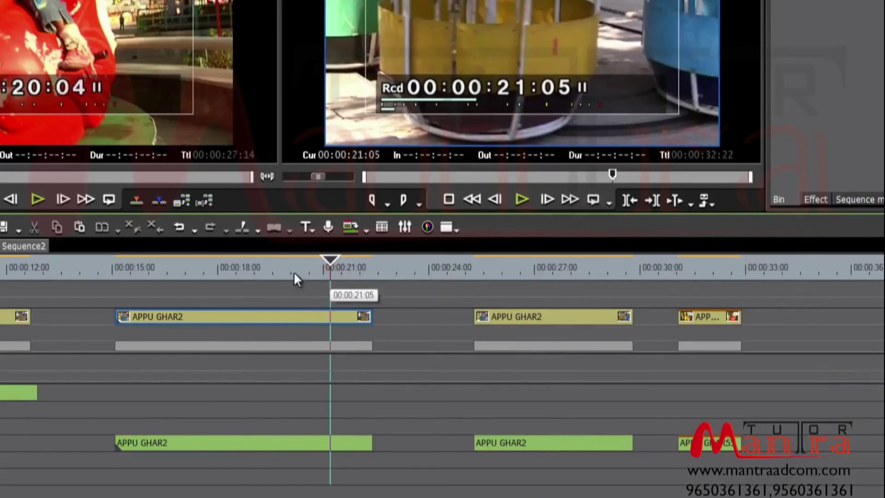
left_click(276, 272)
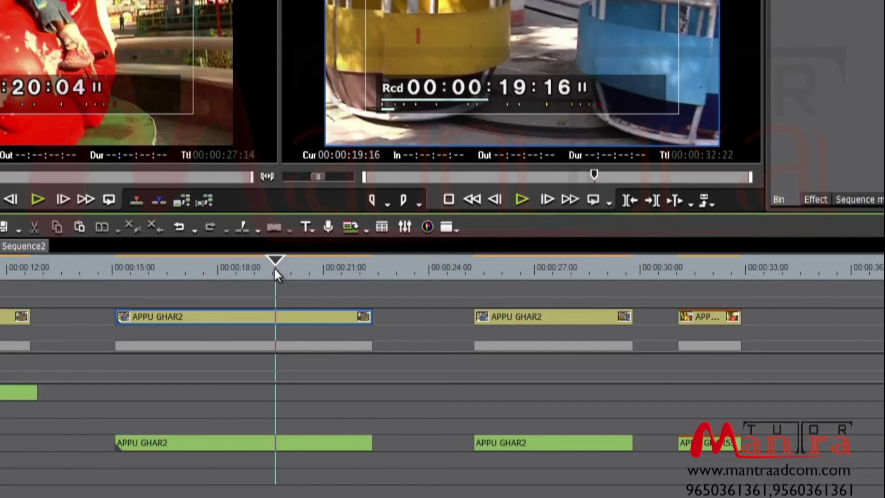
right_click(249, 316)
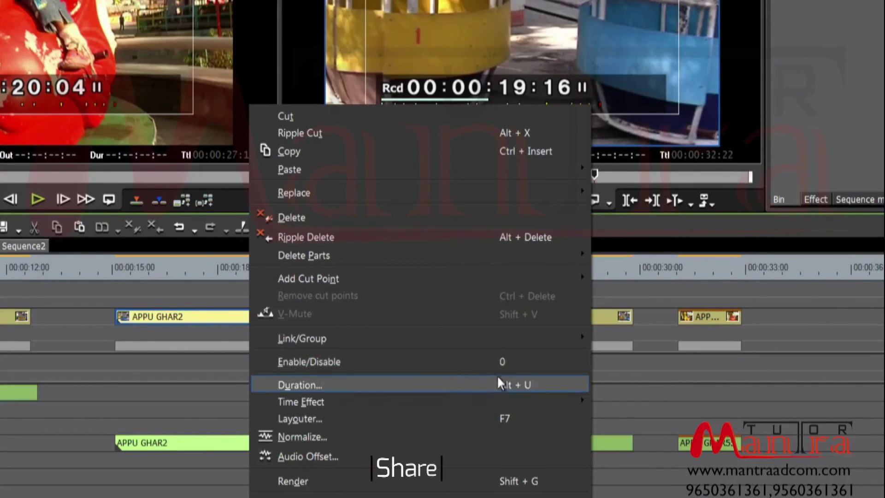
left_click(171, 296)
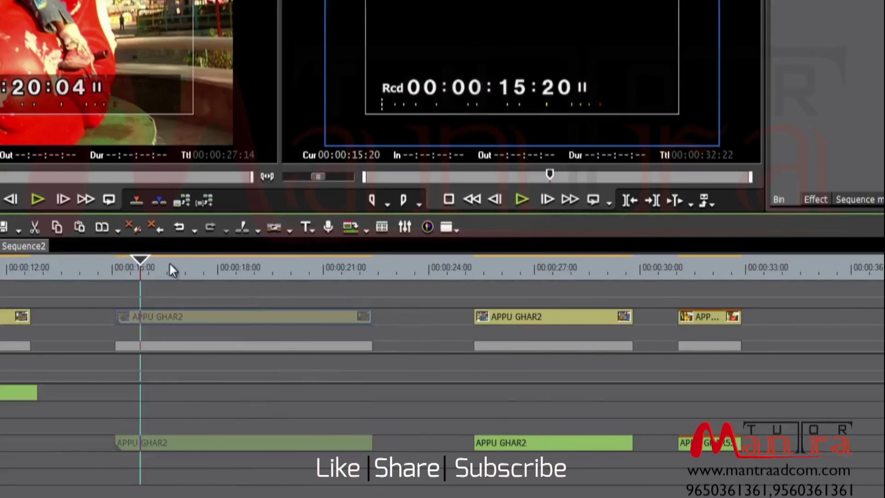
left_click_drag(171, 269, 202, 302)
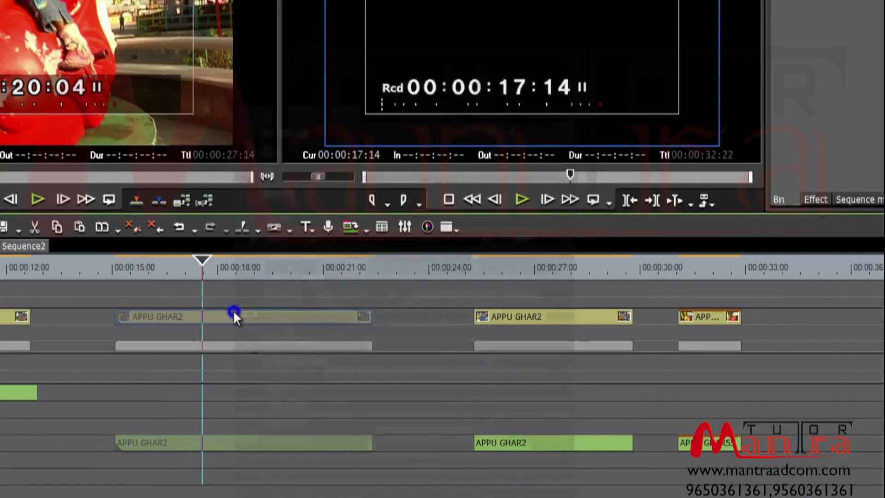
right_click(234, 312)
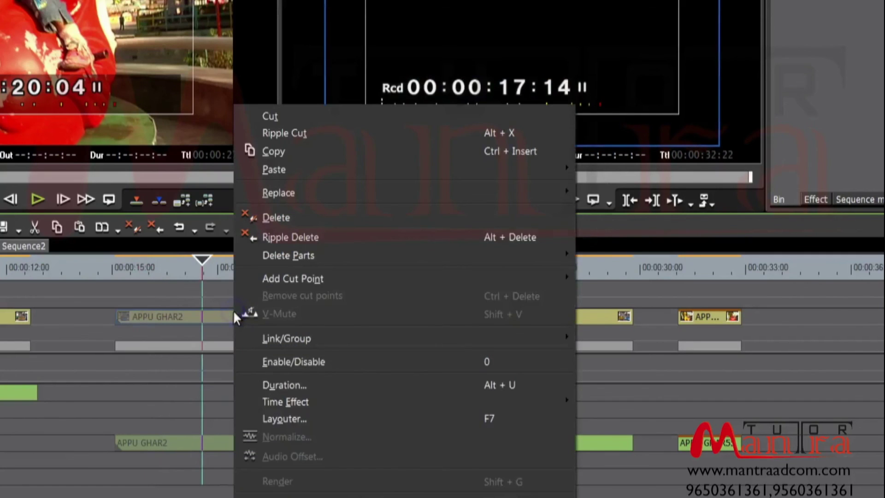
left_click(353, 361)
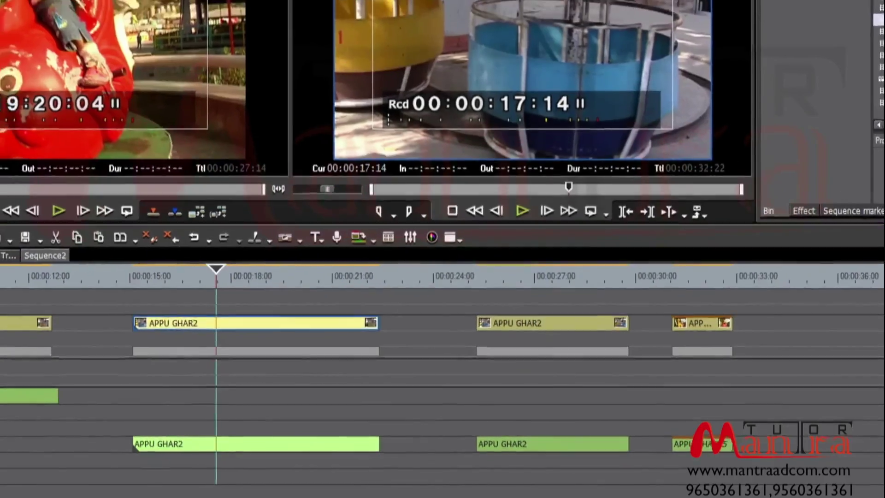
left_click(114, 5)
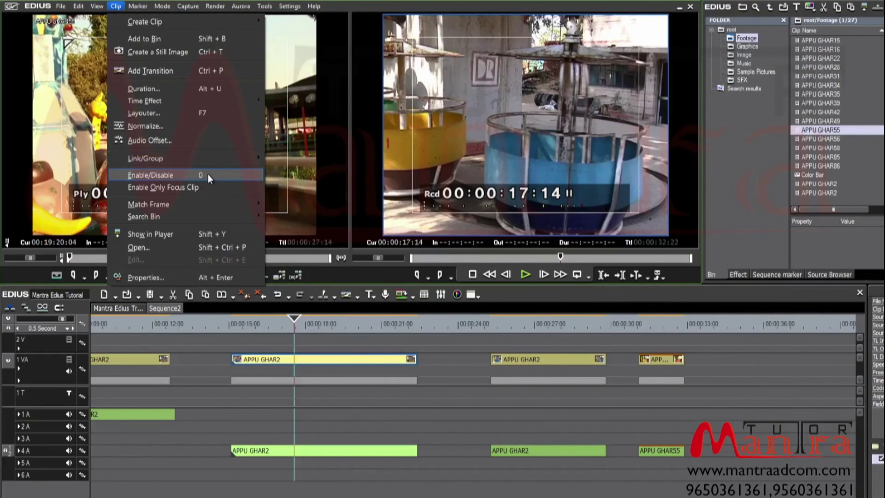
mouse_move(162, 158)
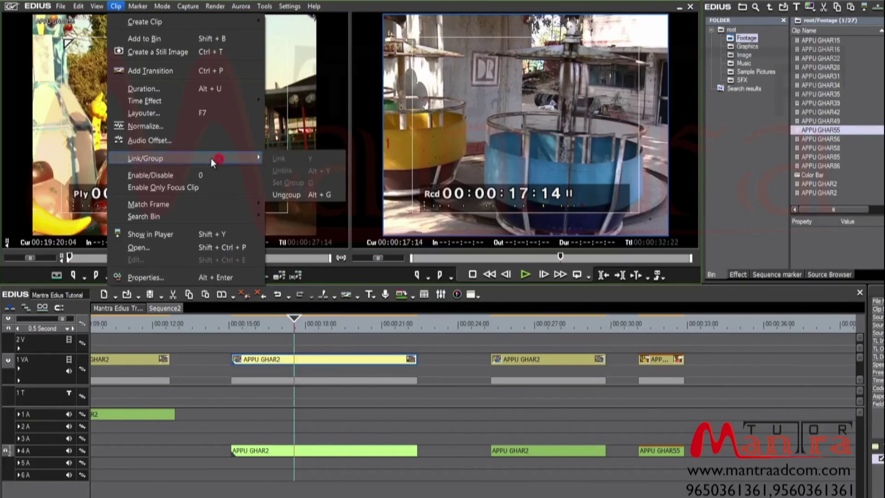
left_click(255, 325)
left_click(312, 325)
left_click(319, 325)
Change the earlier APPU GHAR2 clip's duration from 00:00:07:08 to 00:00:10:00
right_click(340, 359)
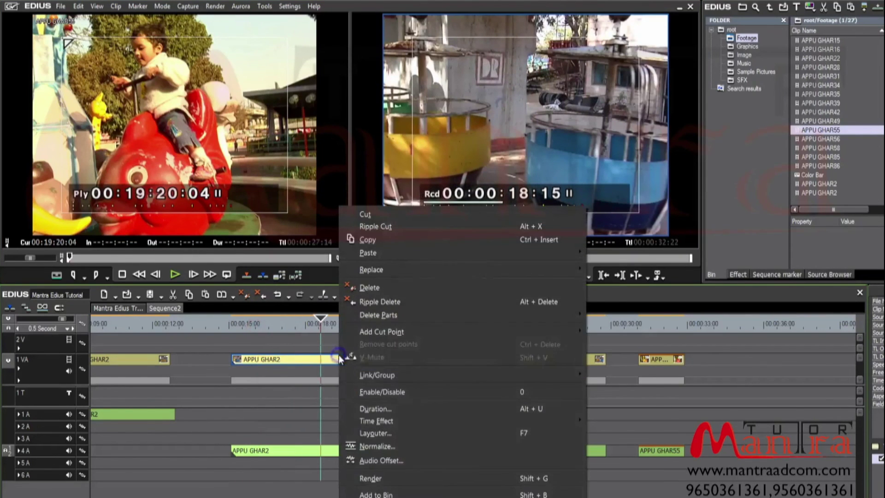
left_click(377, 408)
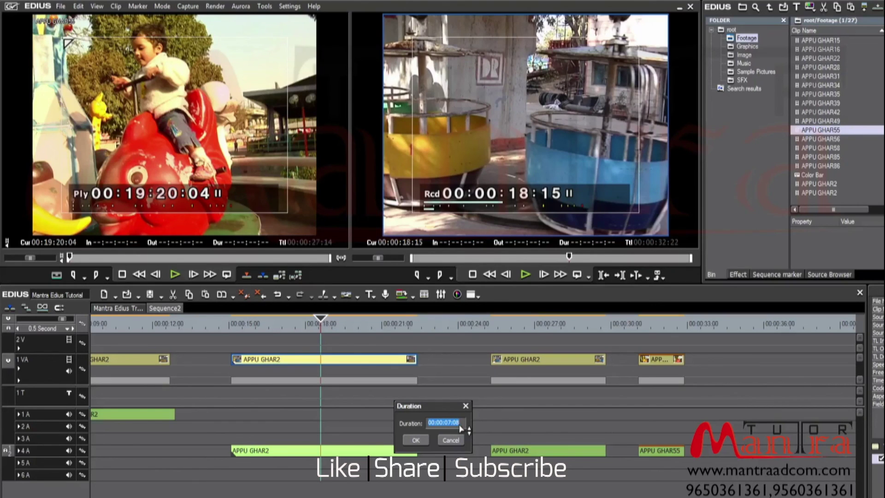
type("10")
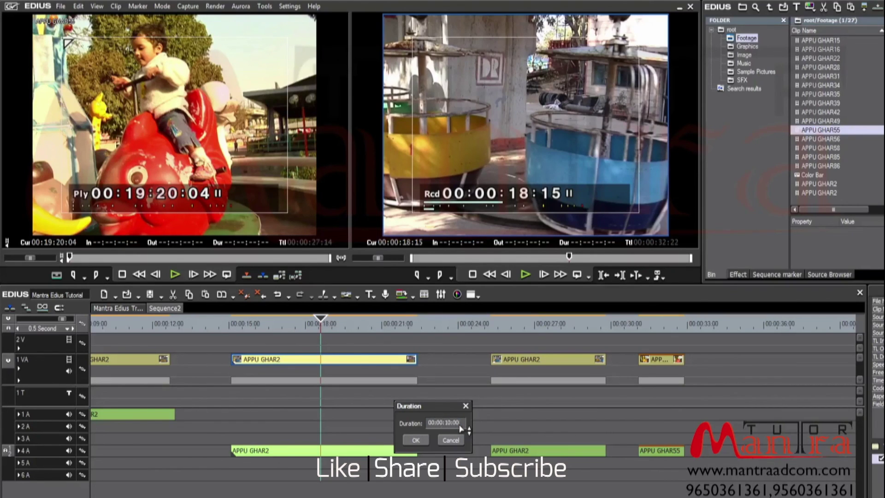